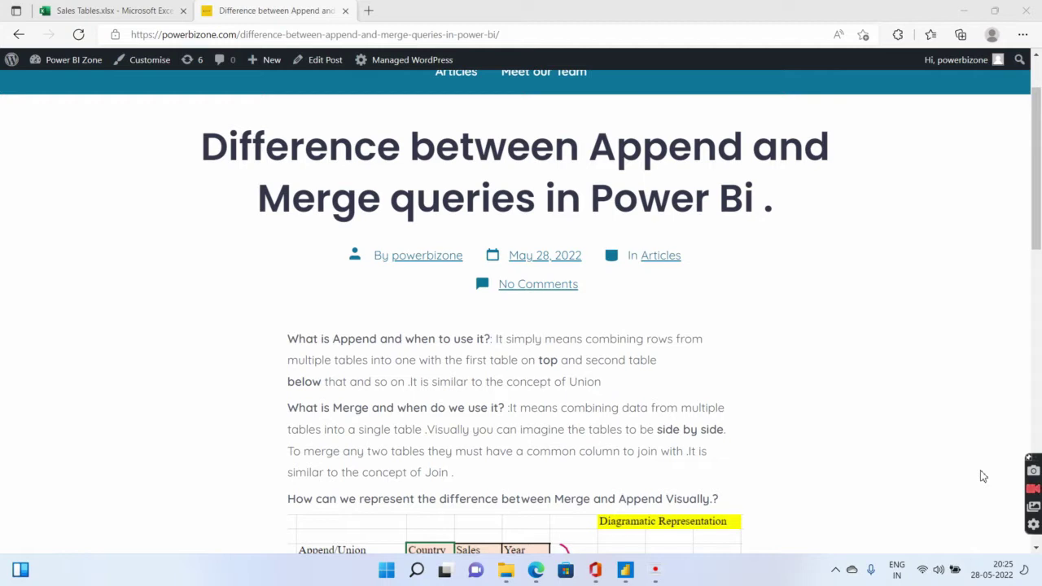
# Step: Scroll through the Append versus Merge article down to the Merge/Join diagram
pyautogui.scroll(-1, 972, 488)
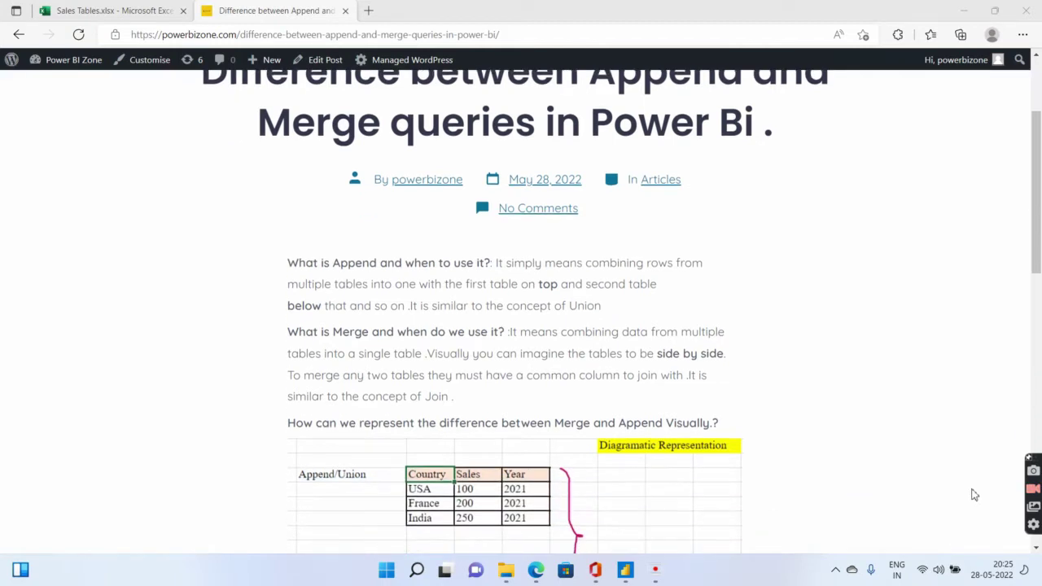
pyautogui.scroll(-1, 975, 494)
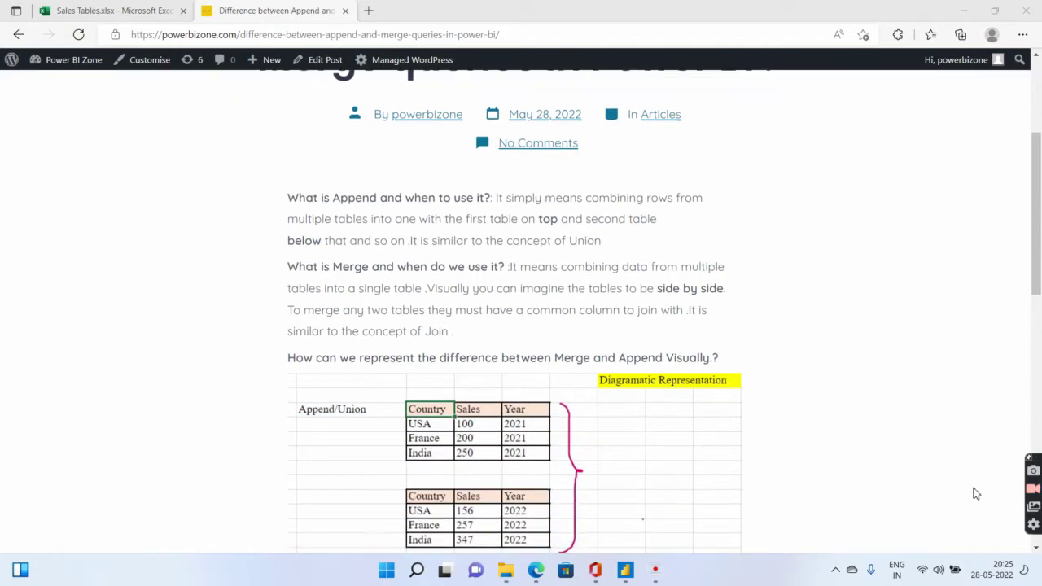
pyautogui.scroll(-1, 976, 494)
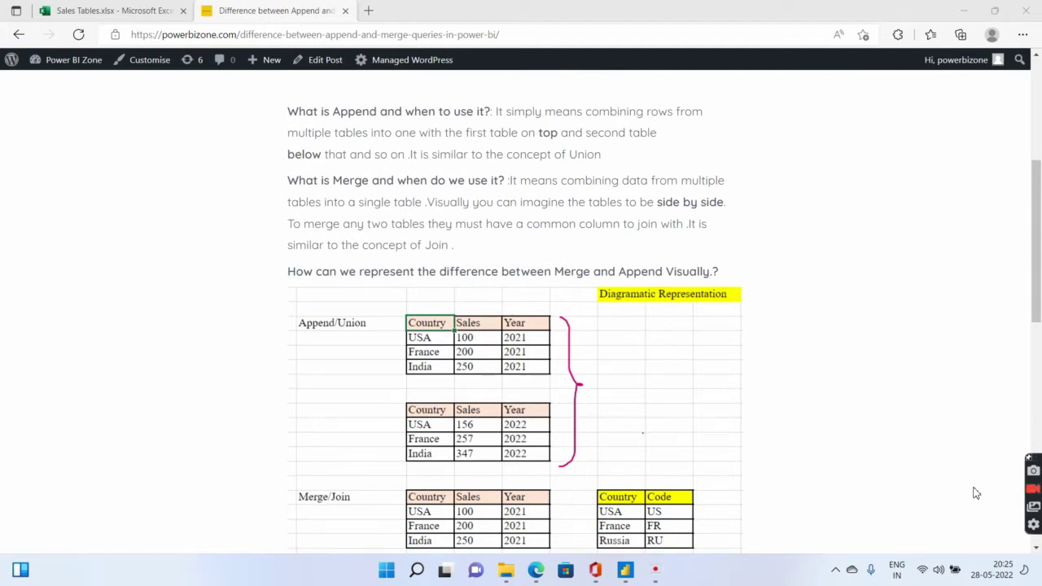
pyautogui.scroll(-1, 976, 493)
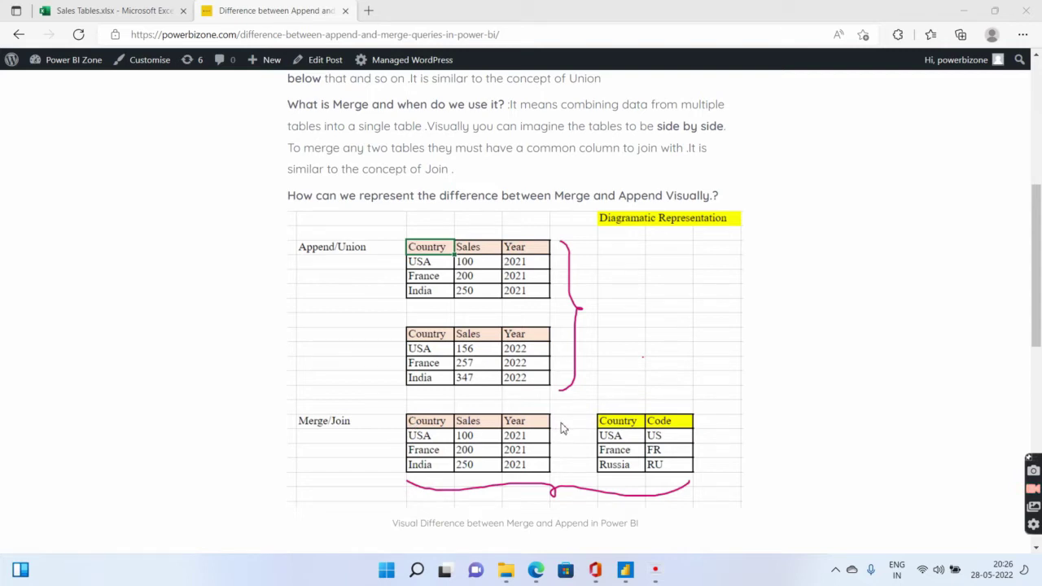
# Step: Import the Sales for 2022, Sales for 2021 and Country Codes sheets from Sales Tables.xlsx into Power Query
pyautogui.hotkey('alt', 'Tab')
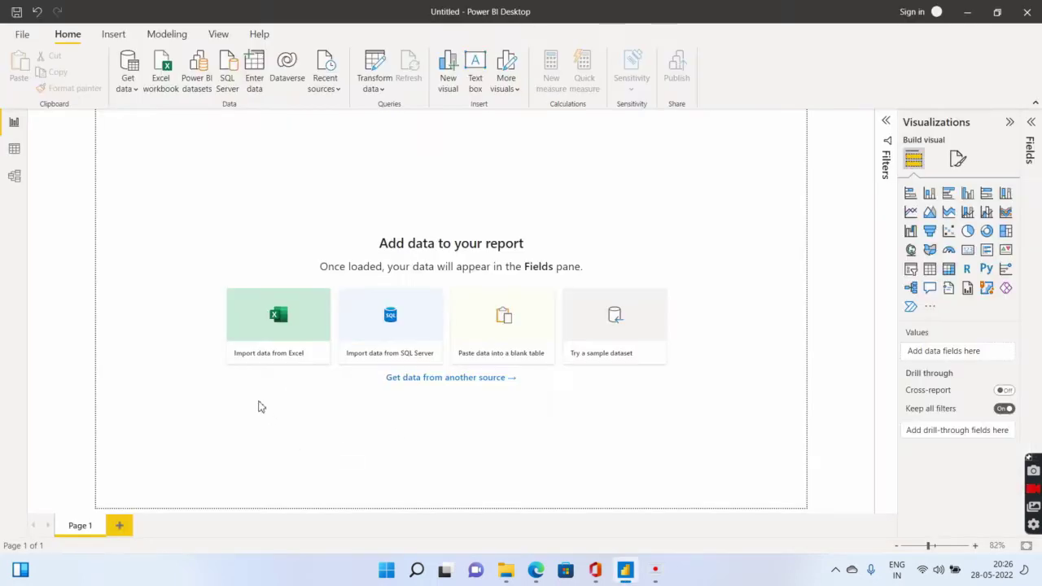
pyautogui.click(262, 342)
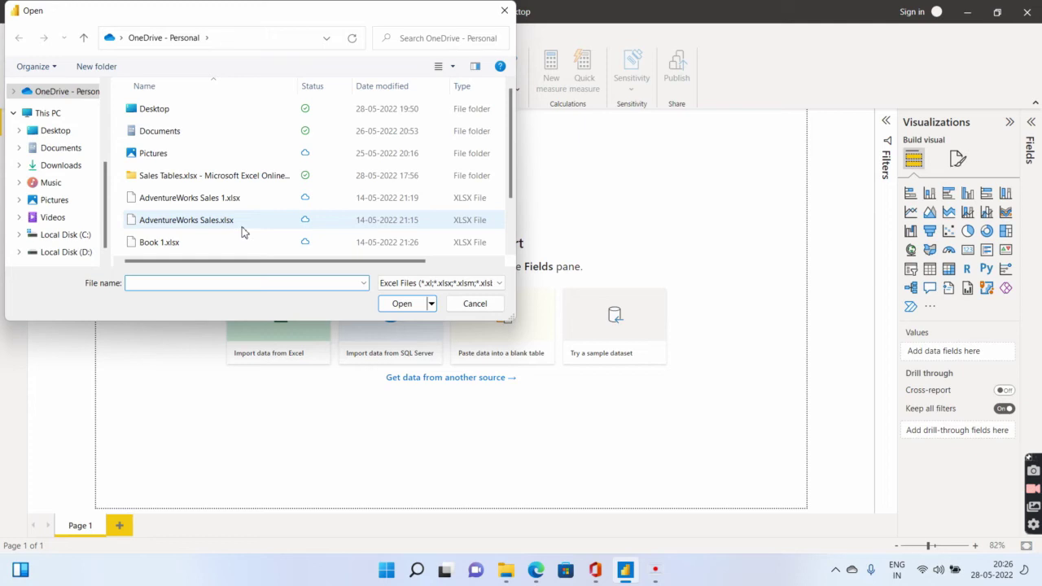
pyautogui.scroll(-2, 244, 228)
pyautogui.doubleClick(179, 246)
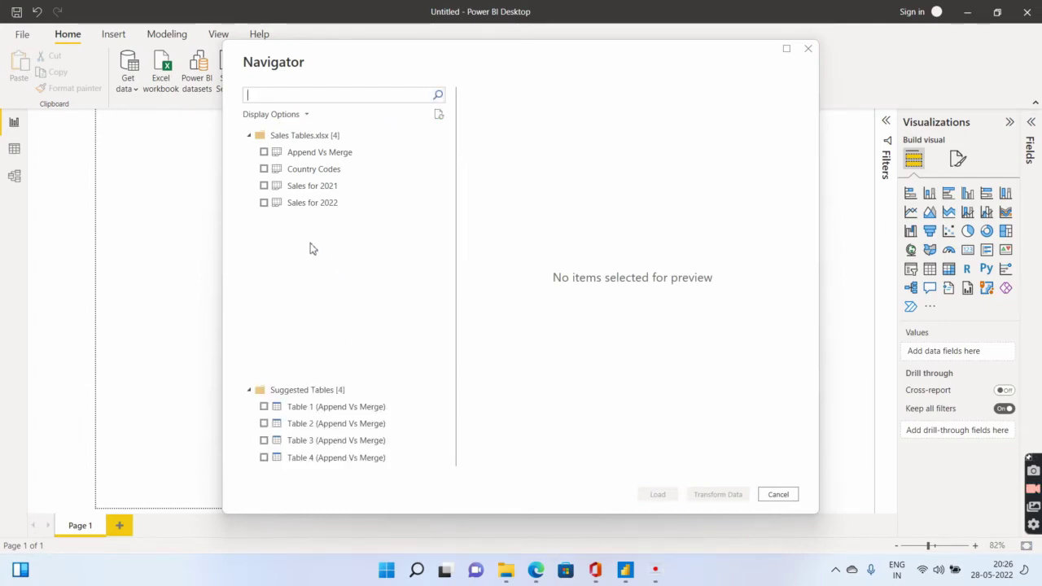
pyautogui.click(264, 206)
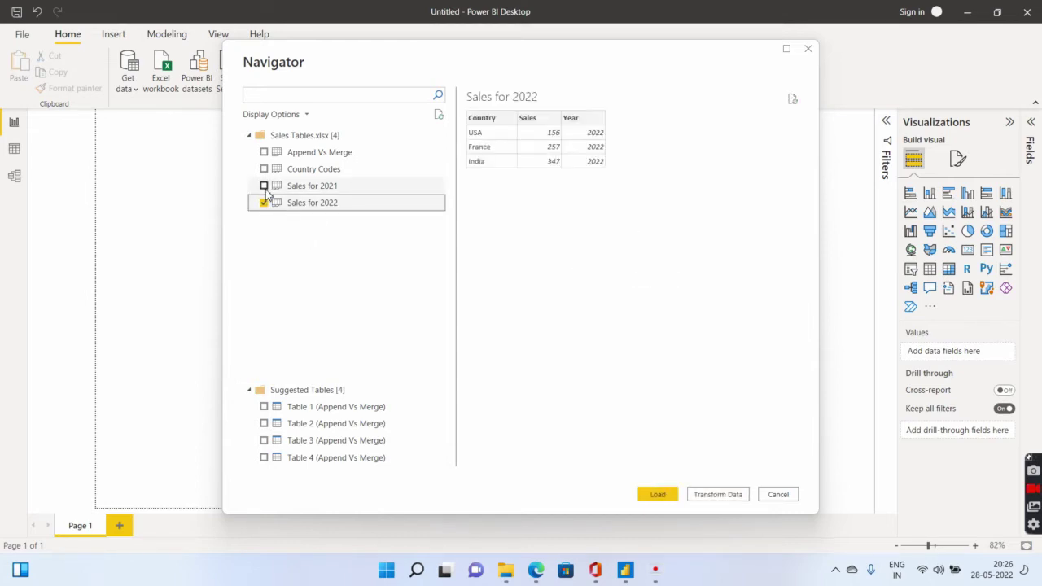
pyautogui.click(263, 187)
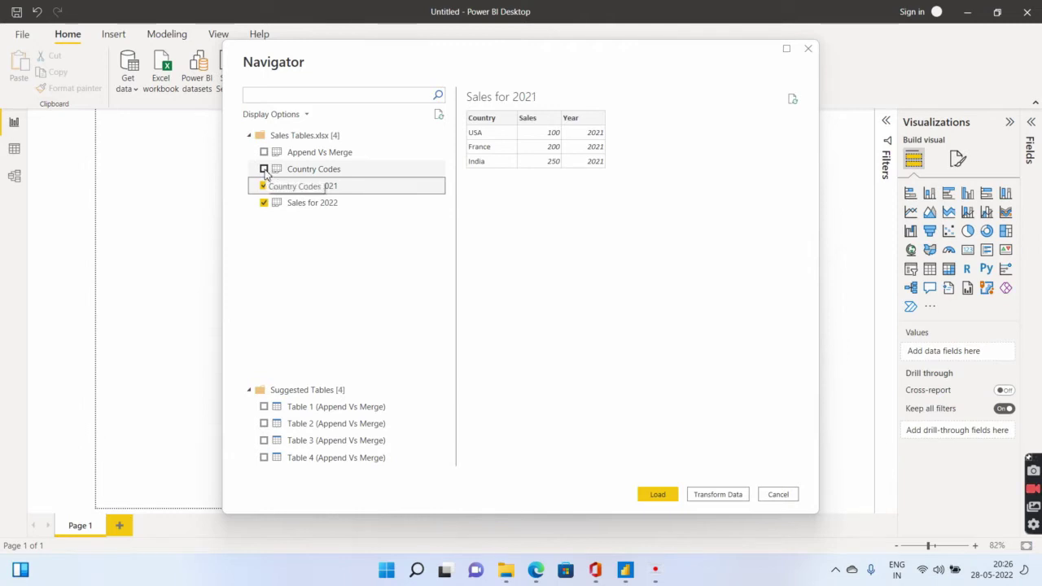
pyautogui.click(263, 169)
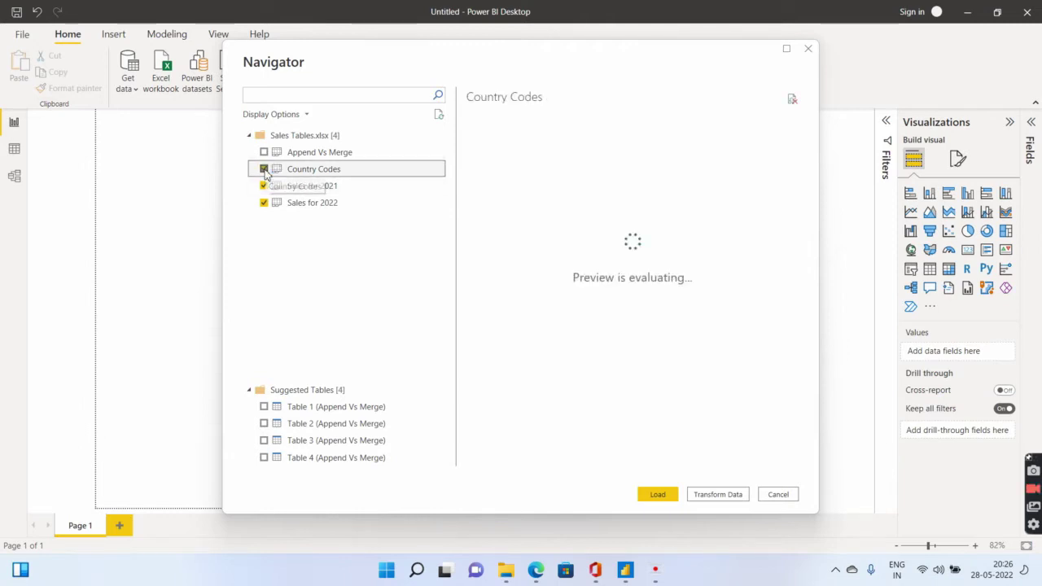
pyautogui.click(716, 494)
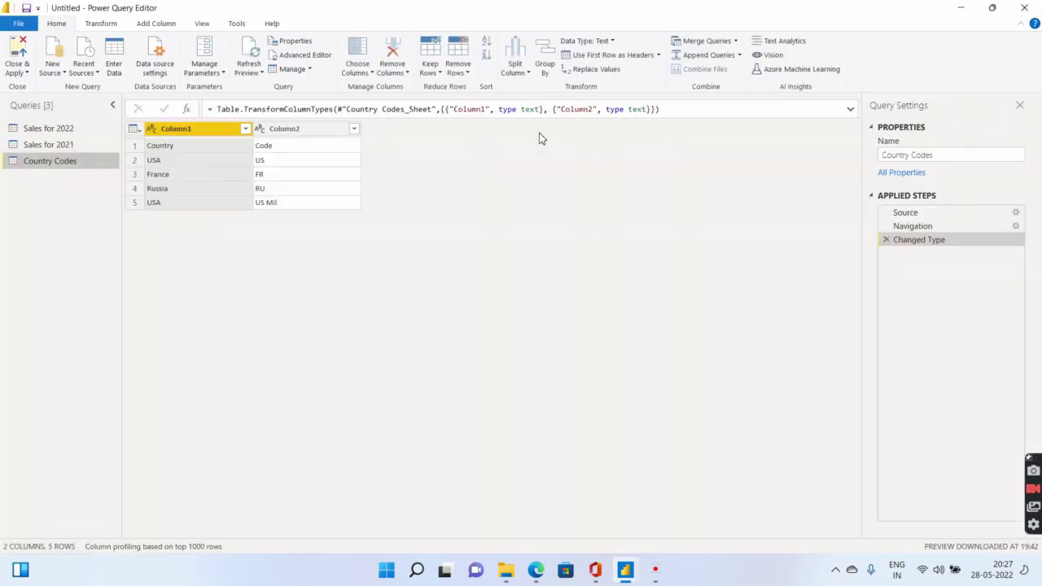
# Step: View the Sales for 2022 rows, then the Sales for 2021 rows (USA 100, France 200, India 250)
pyautogui.click(70, 132)
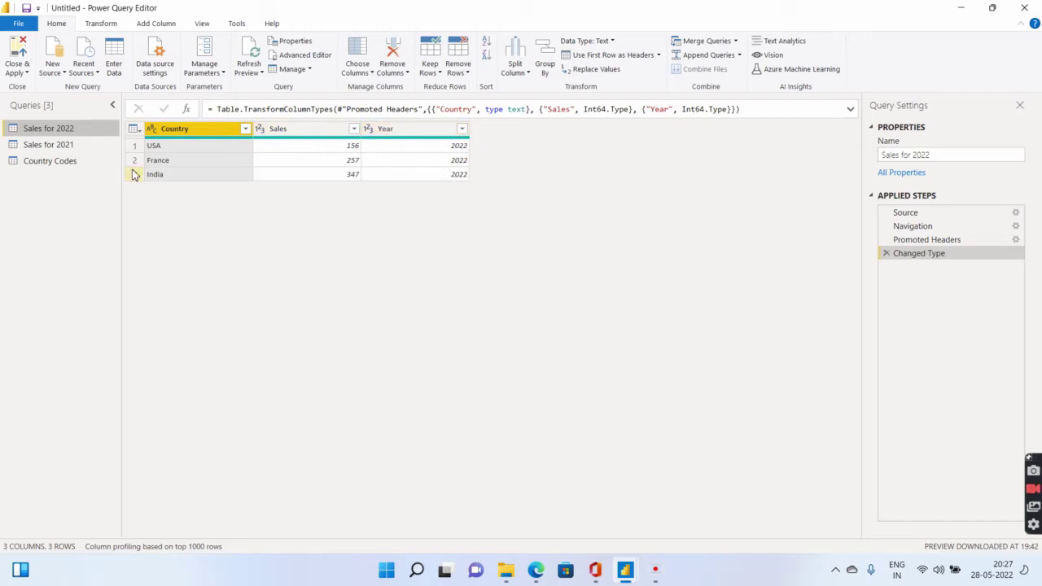
pyautogui.click(76, 145)
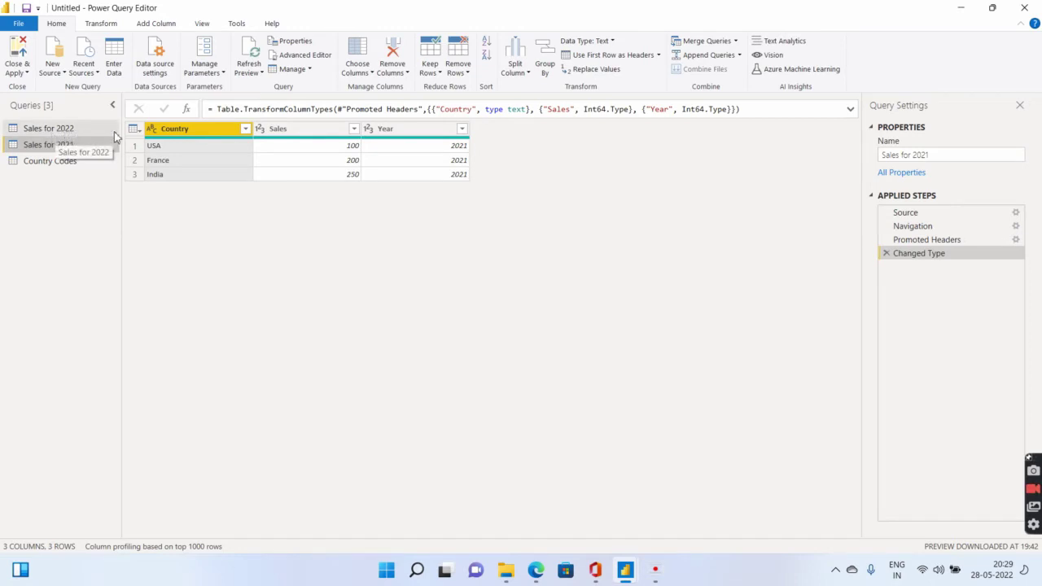
# Step: With Sales for 2022 selected, start Append Queries as New
pyautogui.click(739, 56)
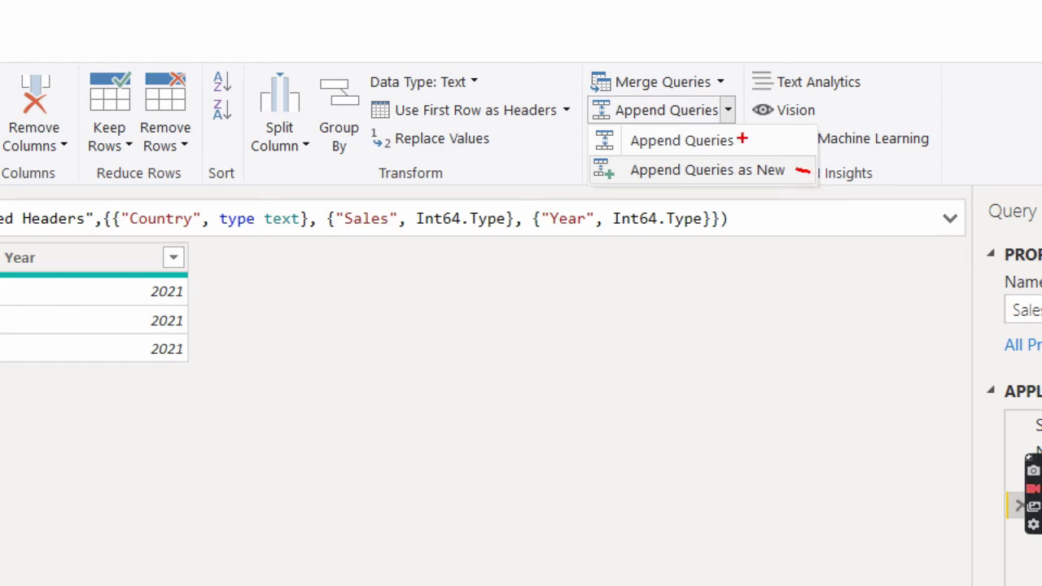
pyautogui.moveTo(742, 139); pyautogui.dragTo(766, 140)
pyautogui.press('Escape')
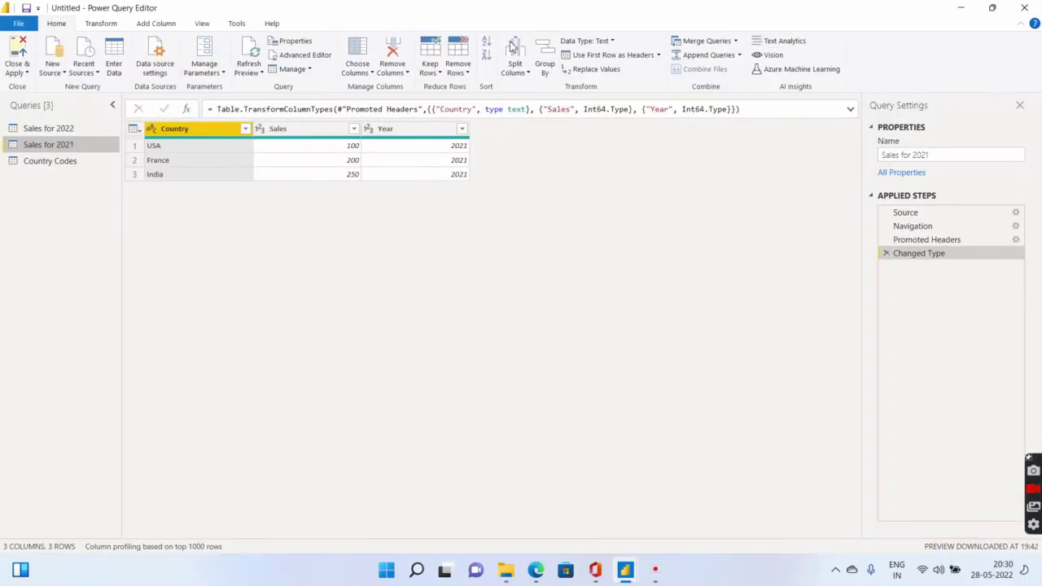
pyautogui.click(91, 129)
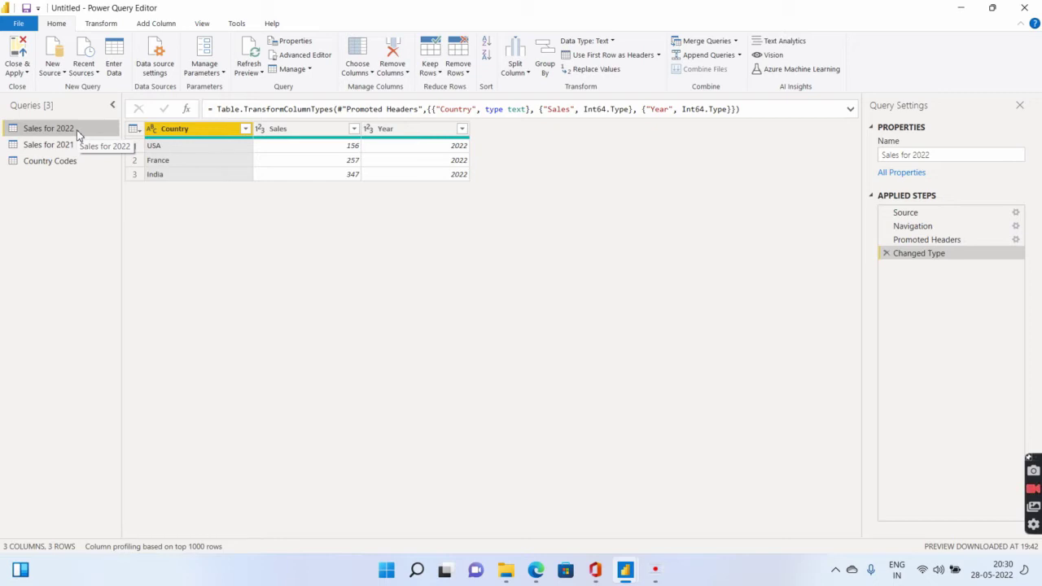
pyautogui.click(739, 55)
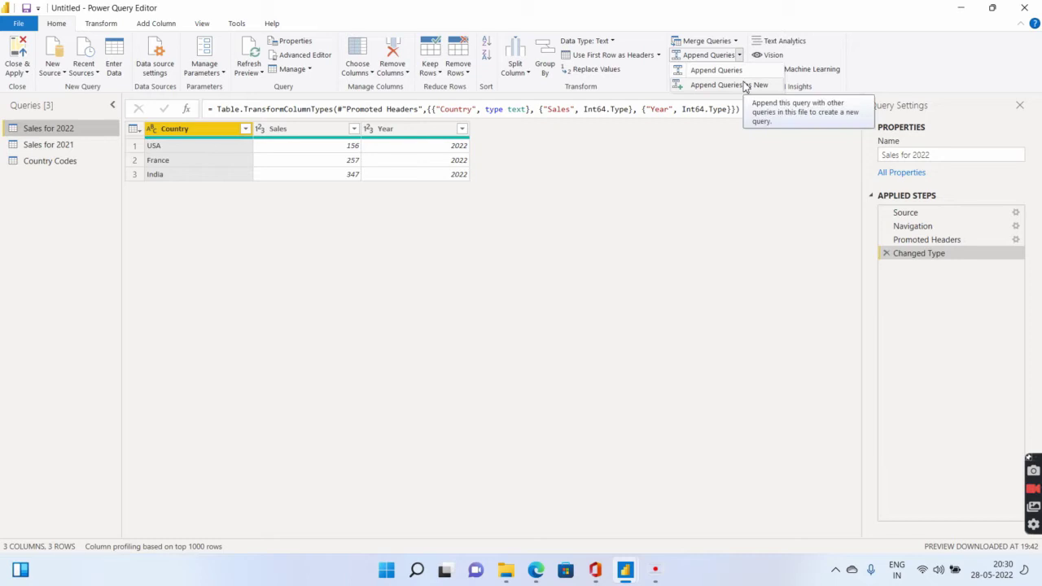
pyautogui.click(745, 86)
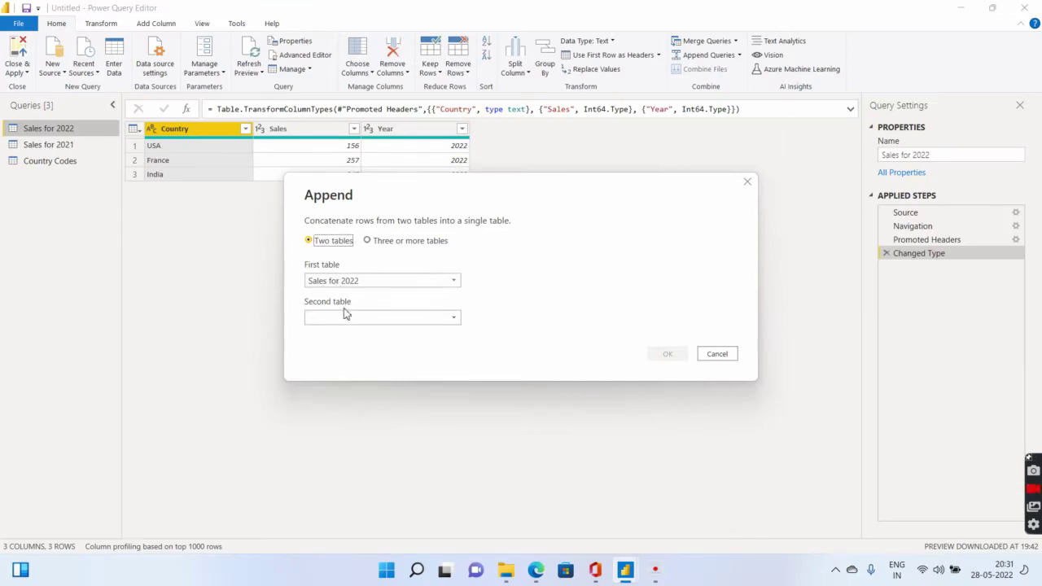
# Step: Append Sales for 2021 as the second table, producing the six-row Append1 query
pyautogui.click(345, 317)
pyautogui.click(346, 346)
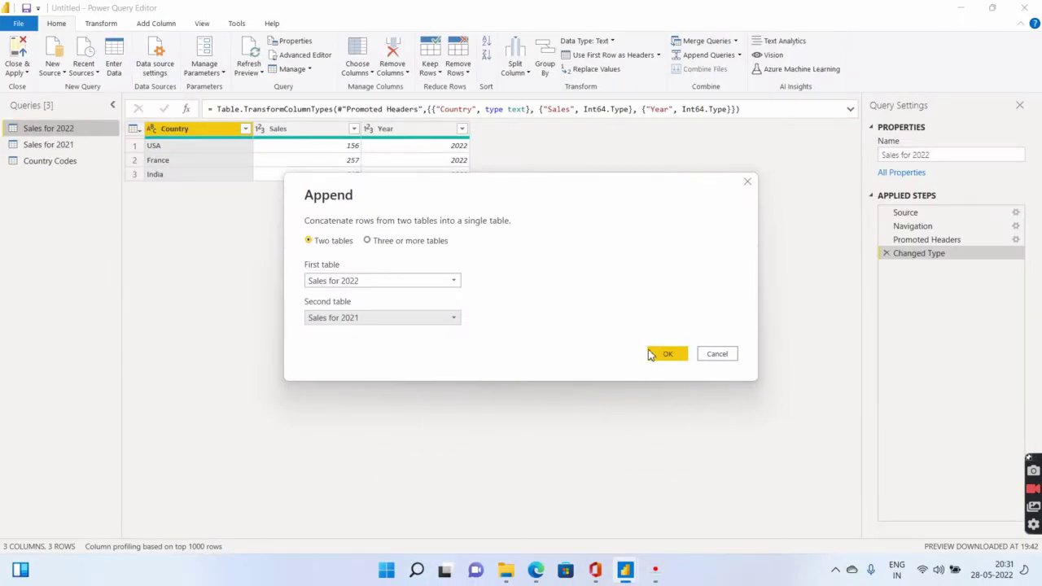
pyautogui.click(737, 395)
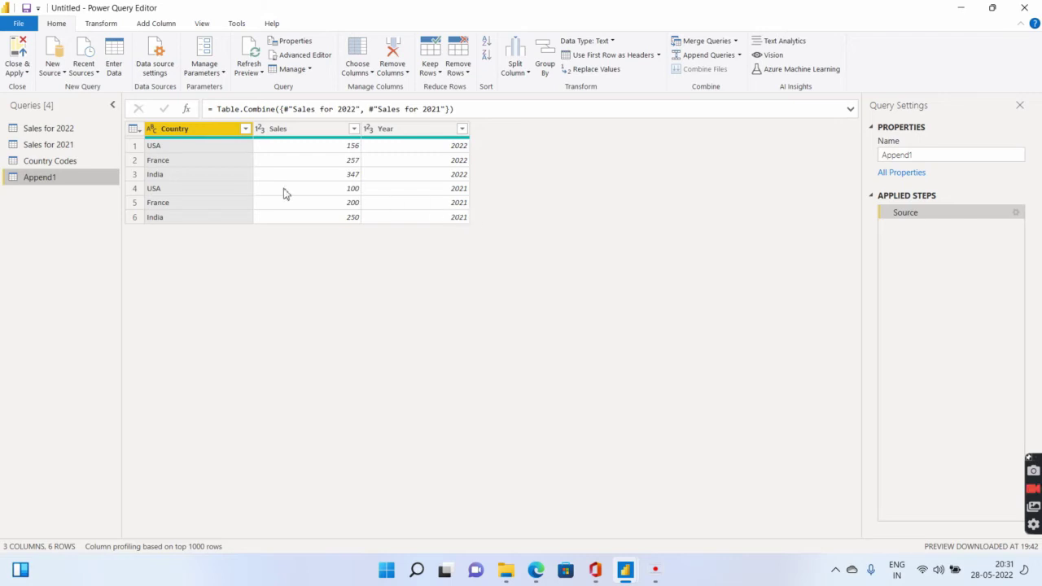
# Step: Rename the Append1 query to 'Combined Sales'
pyautogui.doubleClick(60, 178)
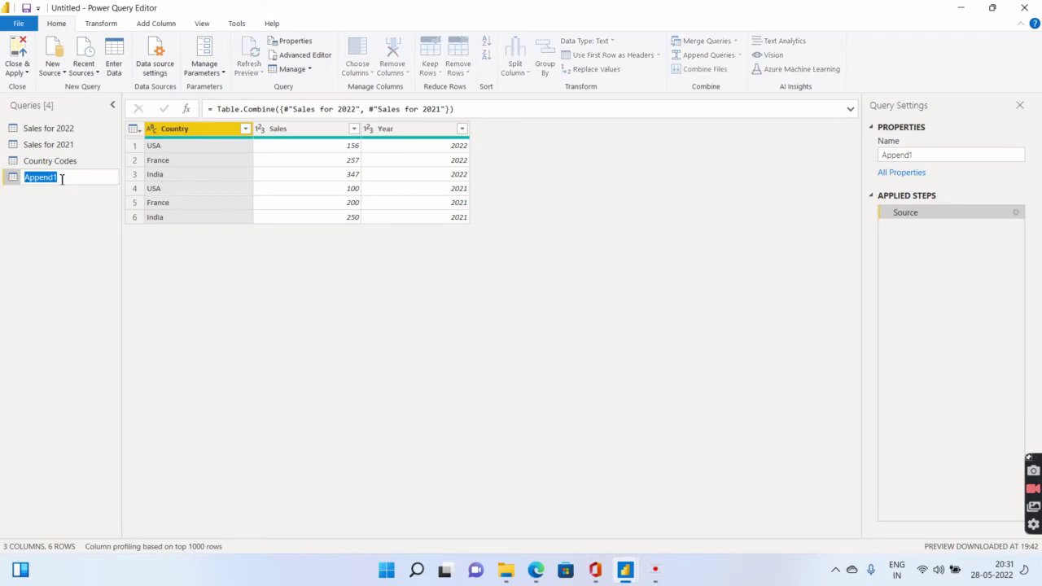
pyautogui.write('C')
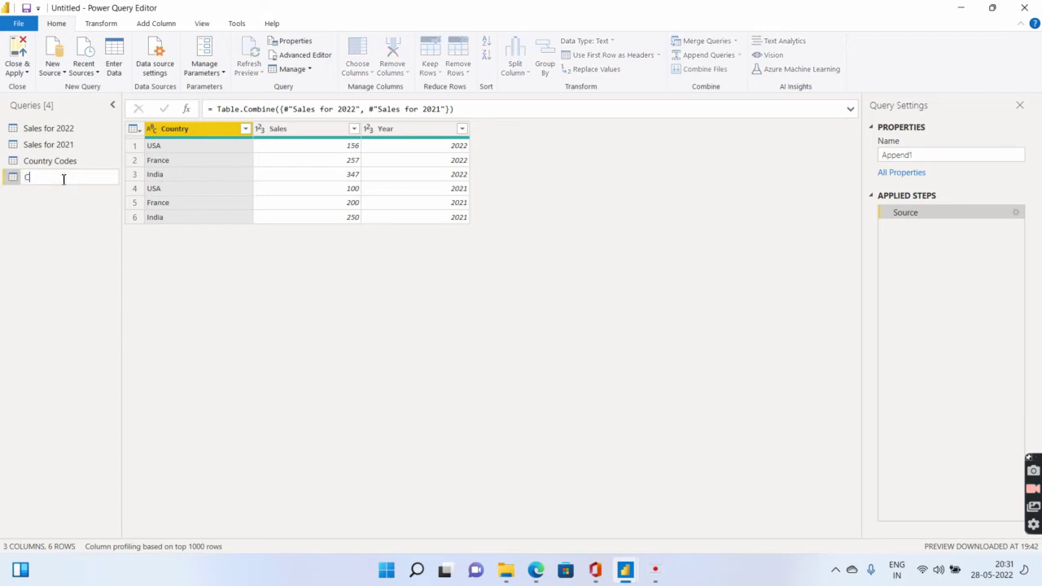
pyautogui.write('ombined Sales')
pyautogui.press('Return')
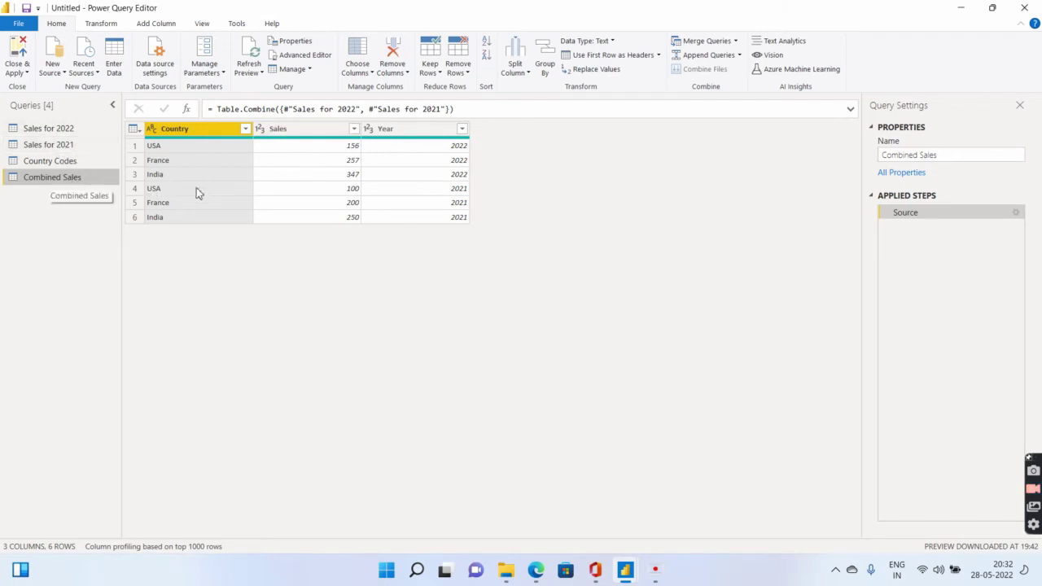
# Step: Turn off Enable load for the Sales for 2022 query
pyautogui.click(70, 133)
pyautogui.rightClick(72, 136)
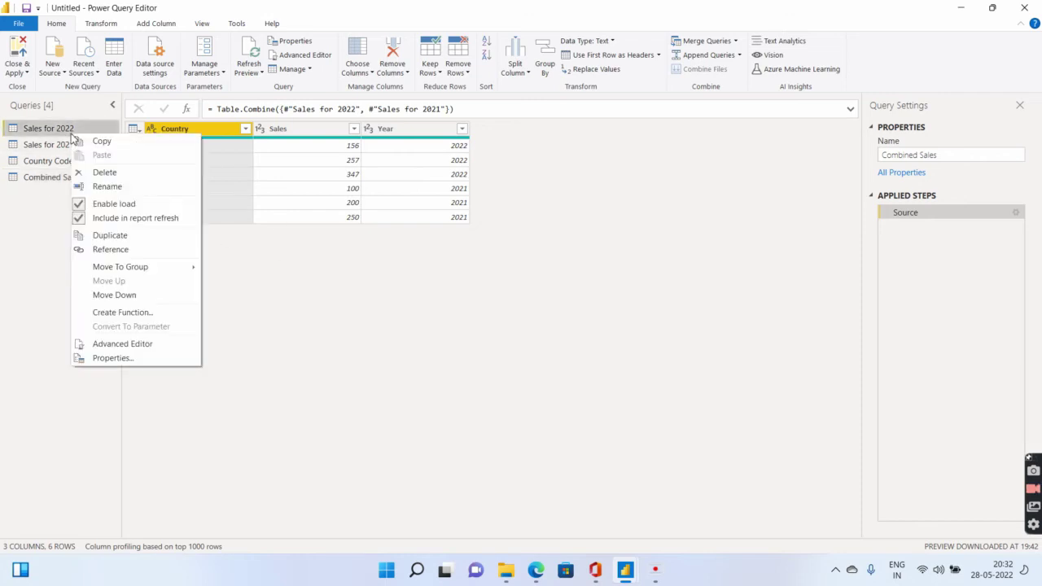
pyautogui.click(80, 206)
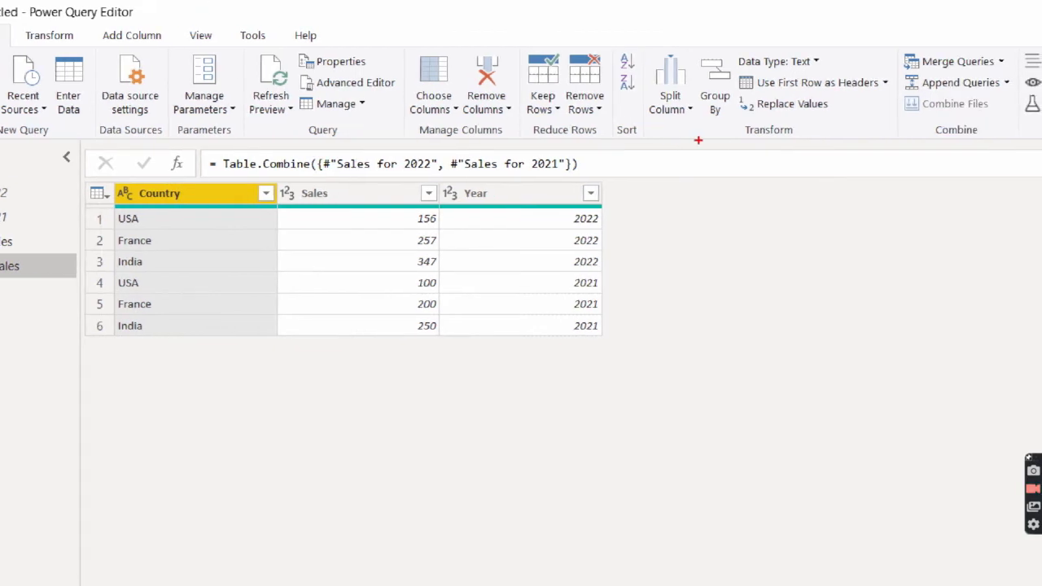
# Step: Start Merge Queries as New with Sales for 2021 first and Country Codes second
pyautogui.moveTo(973, 52); pyautogui.dragTo(933, 62)
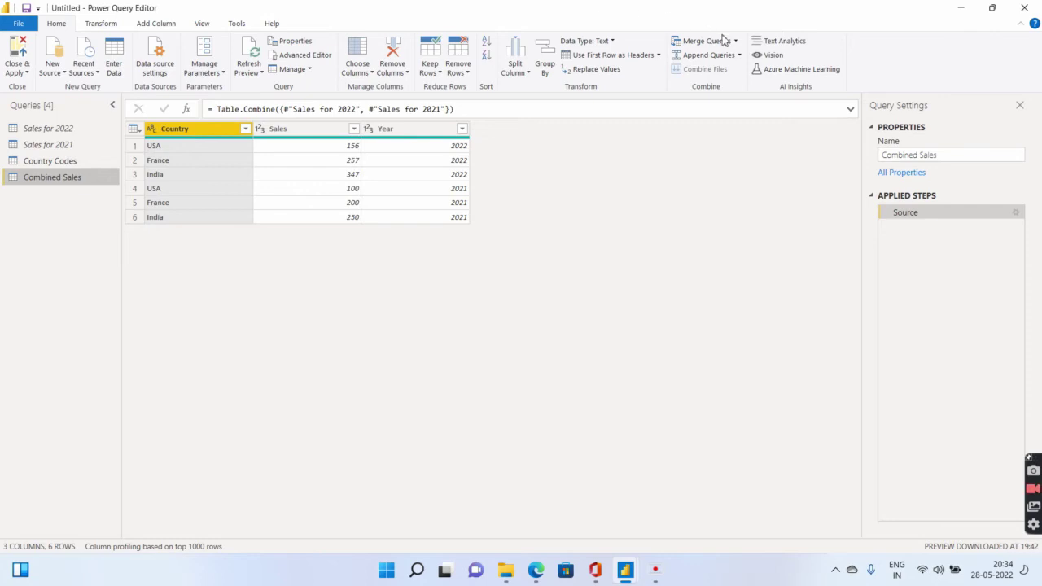
pyautogui.click(735, 41)
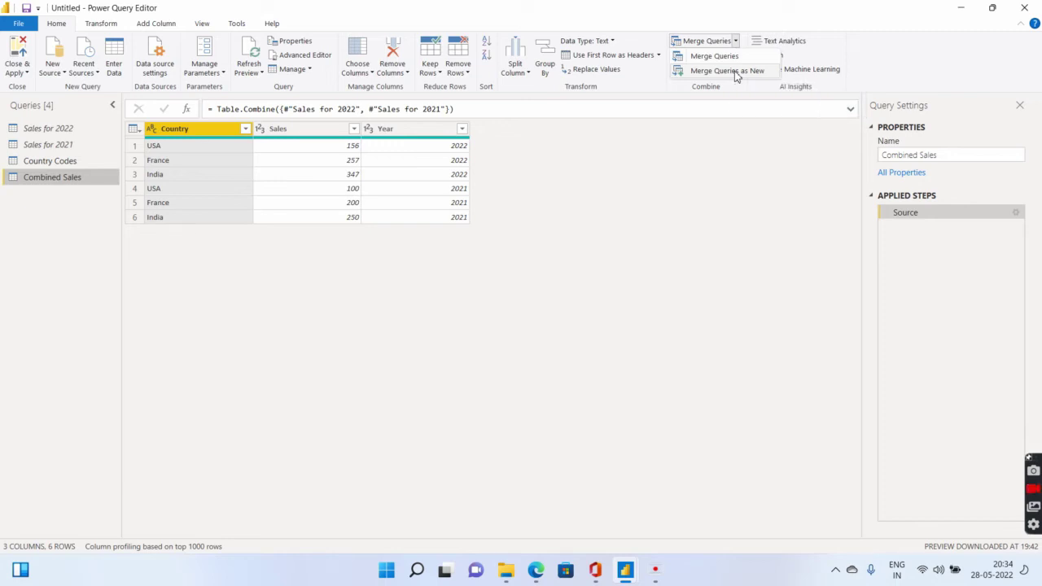
pyautogui.click(733, 72)
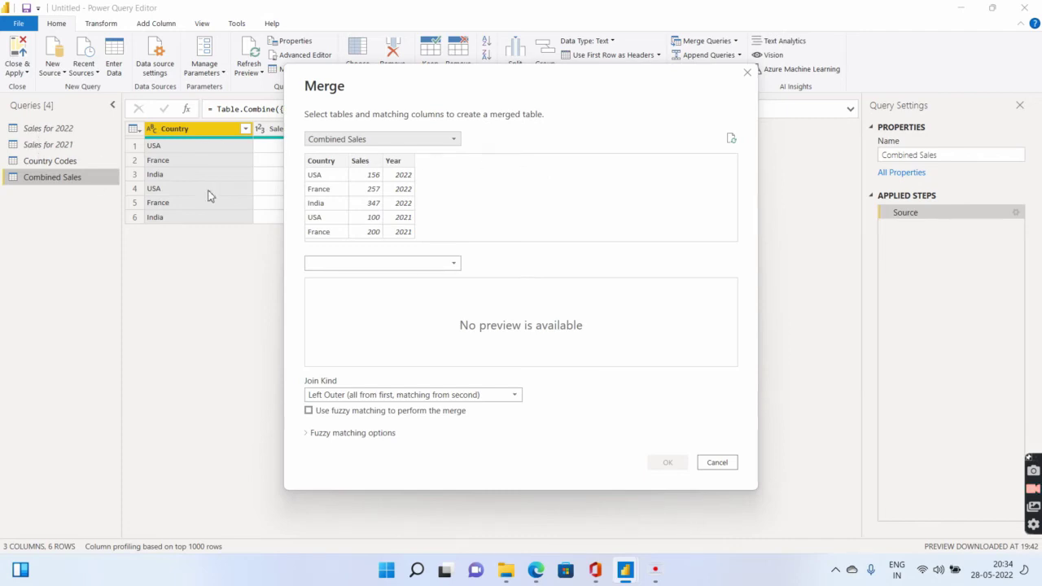
pyautogui.click(364, 145)
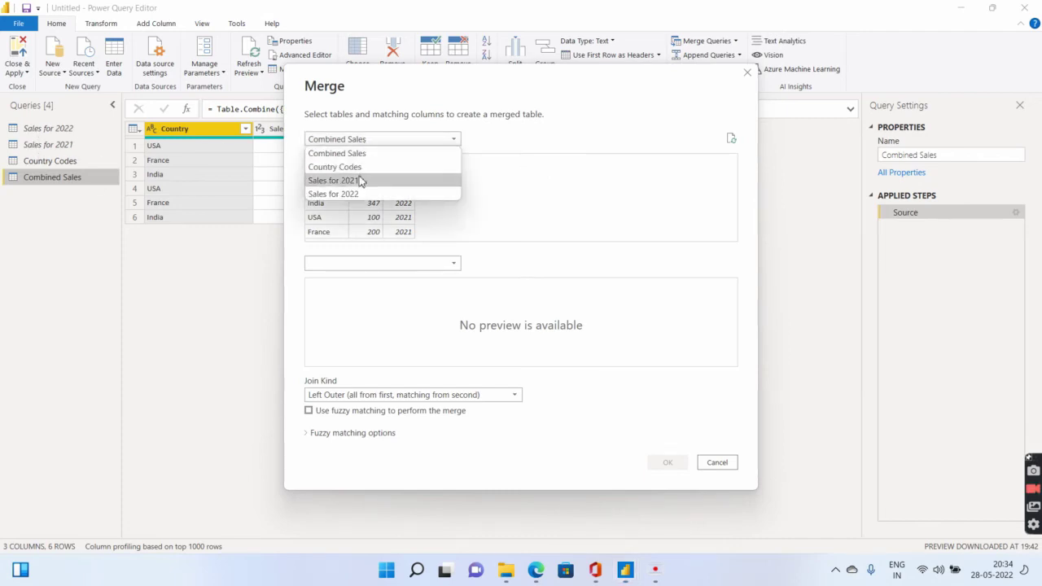
pyautogui.click(359, 180)
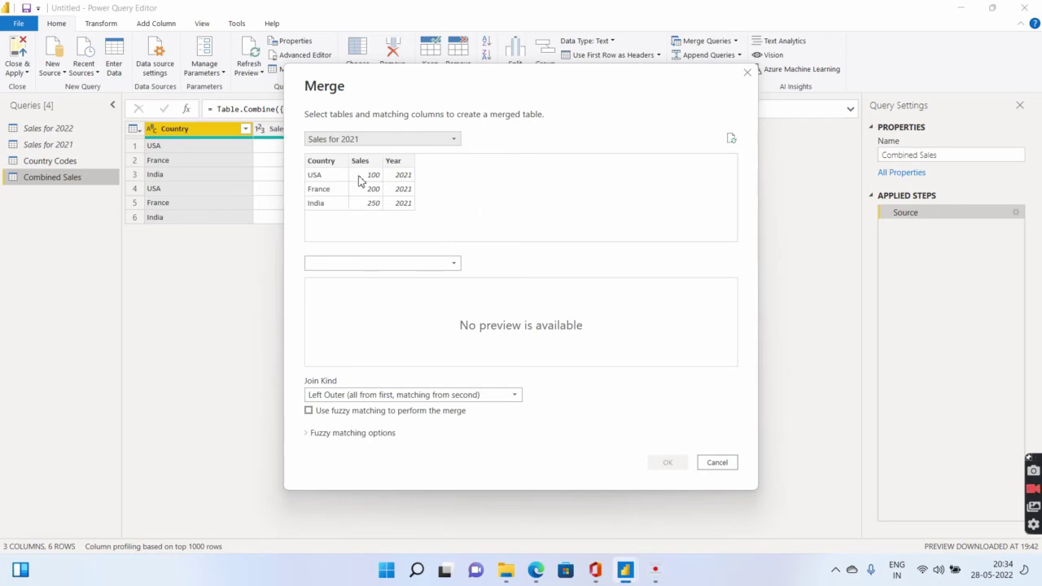
pyautogui.click(350, 263)
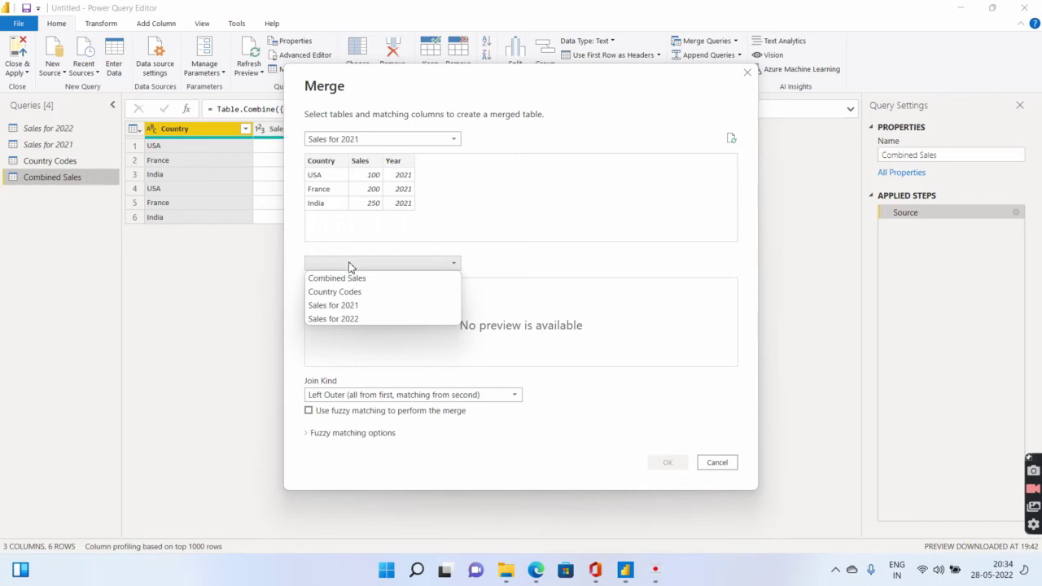
pyautogui.click(351, 292)
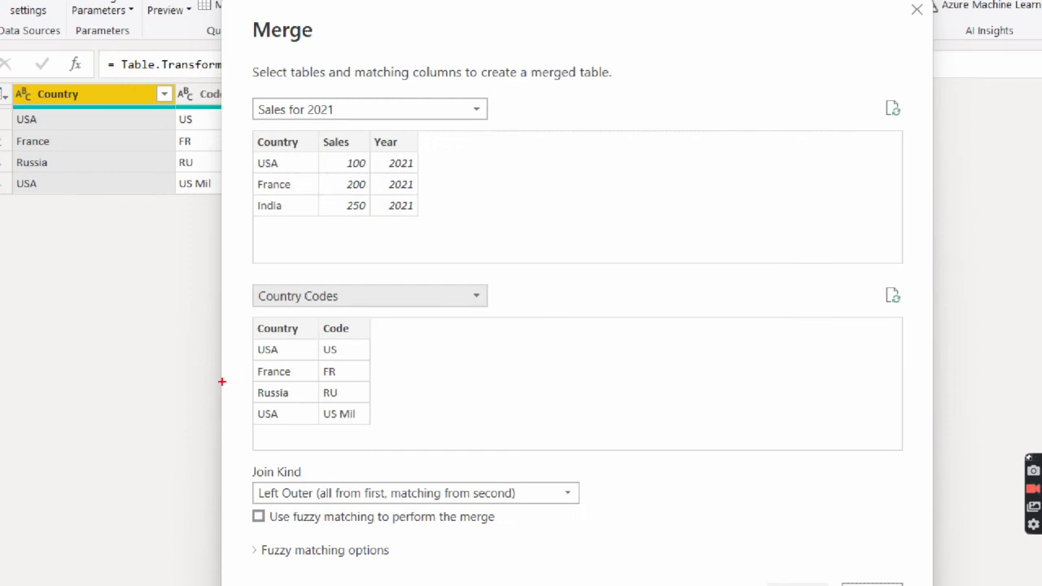
pyautogui.moveTo(362, 324)
pyautogui.mouseDown()
pyautogui.moveTo(314, 326)
pyautogui.moveTo(311, 342)
pyautogui.moveTo(311, 381)
pyautogui.moveTo(334, 427)
pyautogui.moveTo(361, 422)
pyautogui.moveTo(386, 393)
pyautogui.moveTo(389, 350)
pyautogui.moveTo(360, 320)
pyautogui.moveTo(382, 320)
pyautogui.moveTo(433, 253)
pyautogui.moveTo(440, 148)
pyautogui.mouseUp()
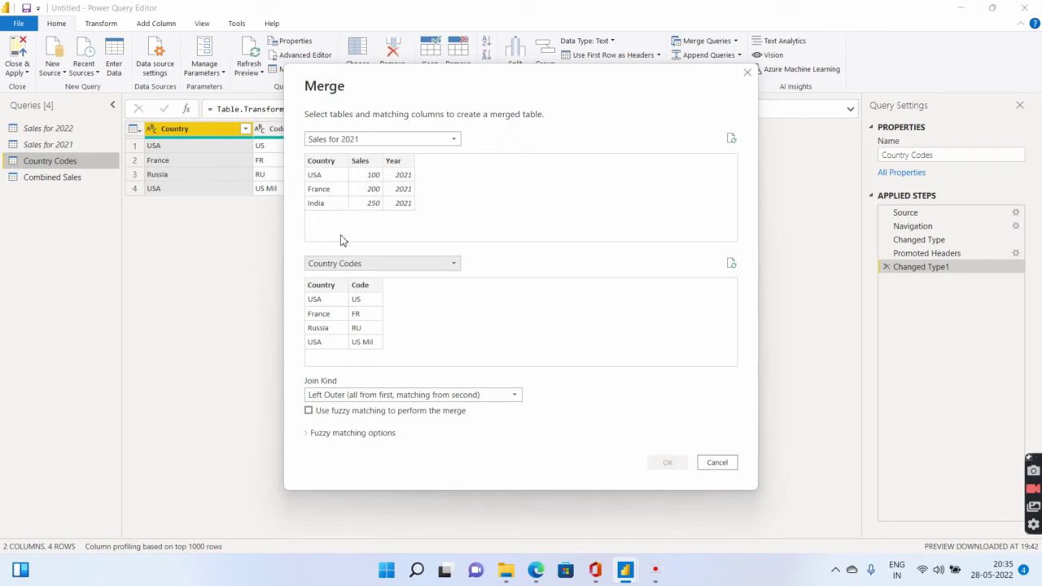
# Step: Match both tables on their Country columns, giving 2 of 3 matching rows
pyautogui.click(330, 166)
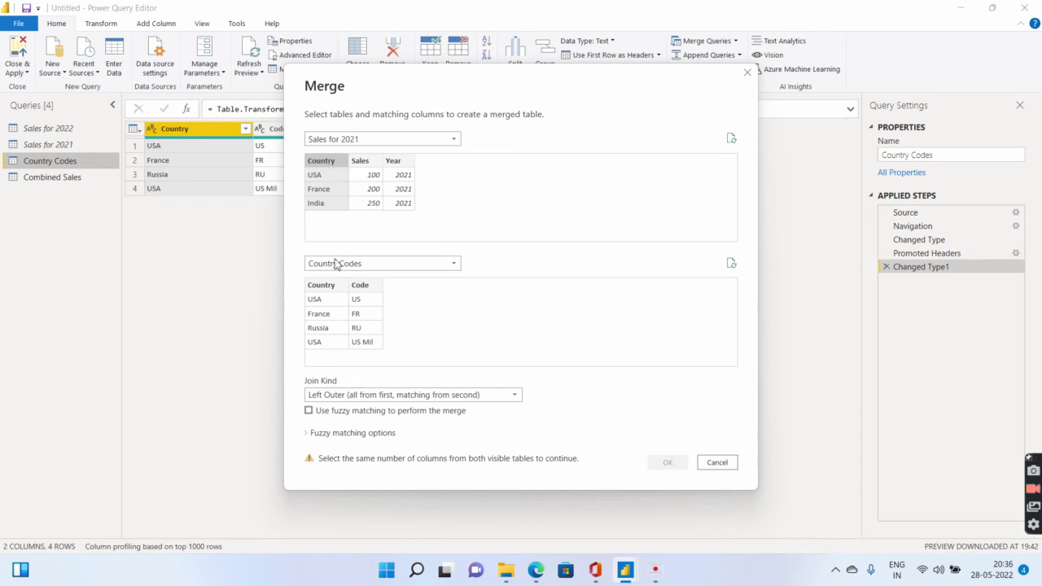
pyautogui.click(330, 286)
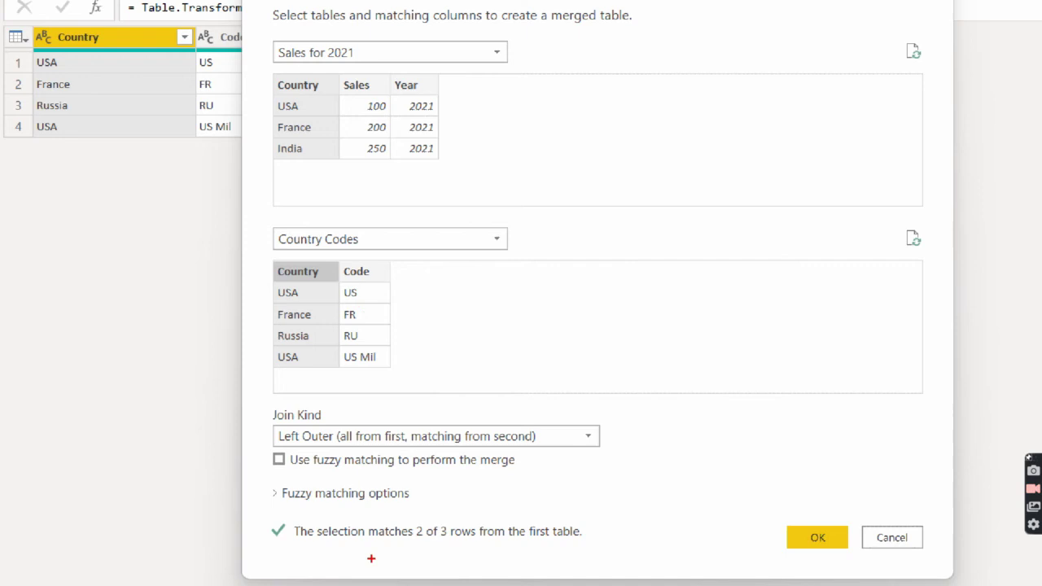
pyautogui.moveTo(417, 537); pyautogui.dragTo(447, 536)
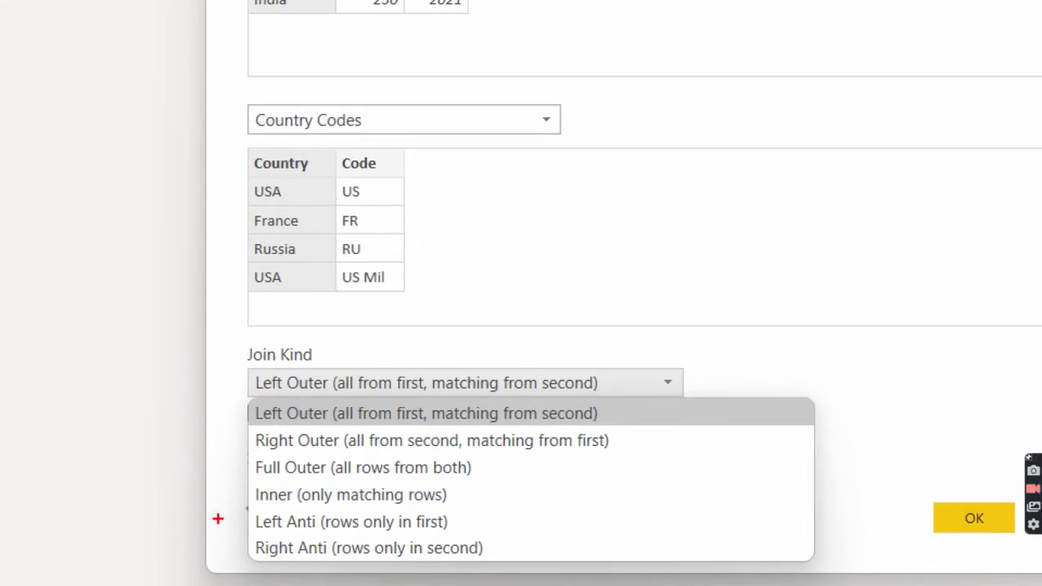
# Step: Review the join kind options and keep Left Outer for the merge
pyautogui.moveTo(217, 518); pyautogui.dragTo(251, 518)
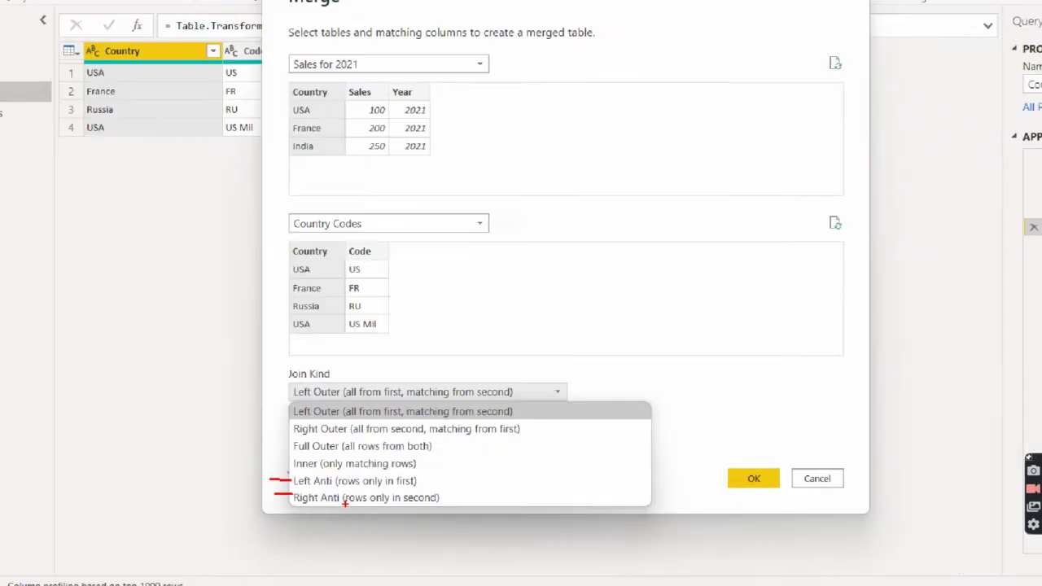
pyautogui.click(361, 415)
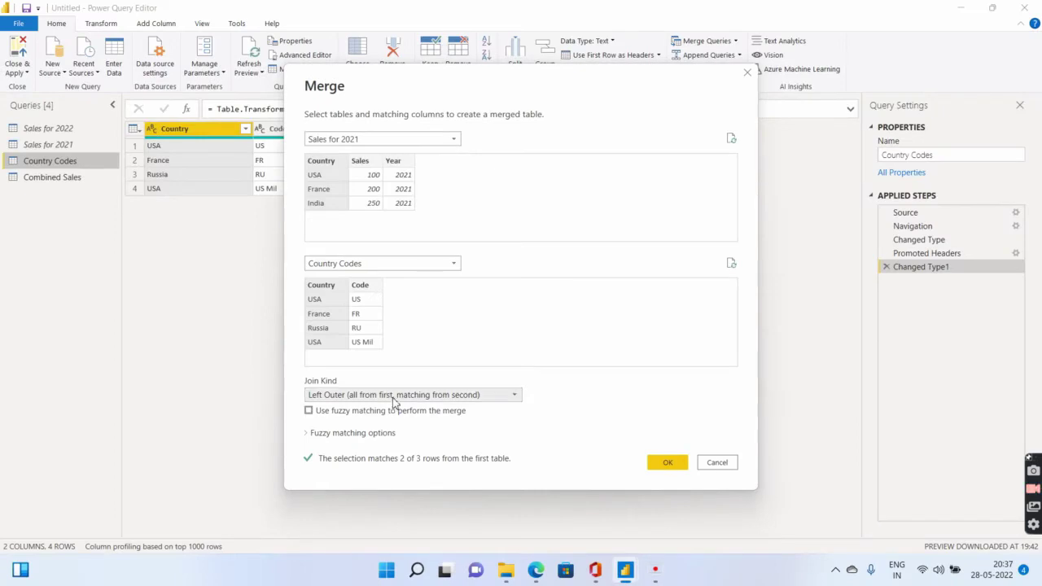
pyautogui.click(394, 397)
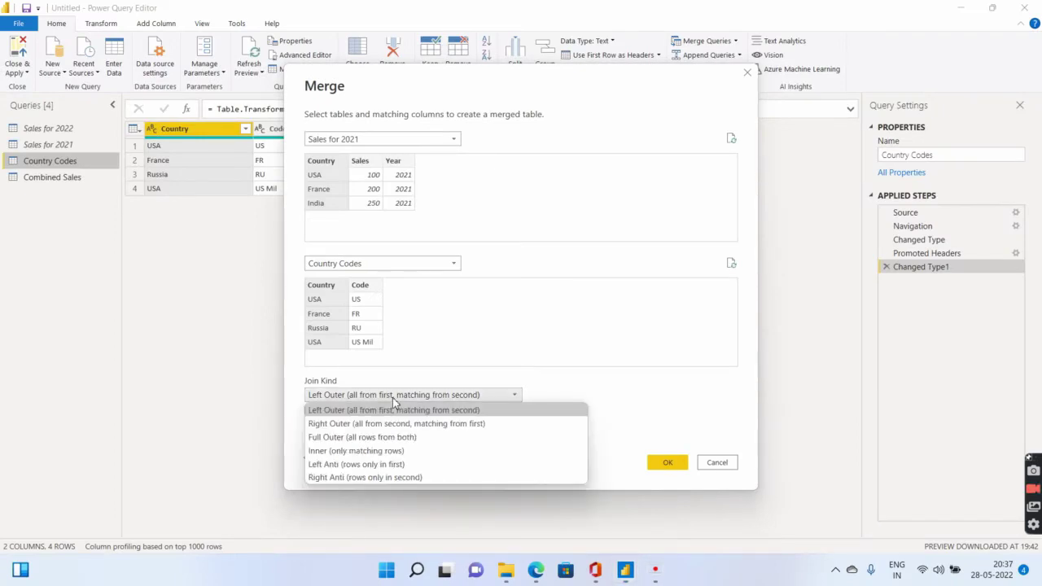
pyautogui.click(312, 382)
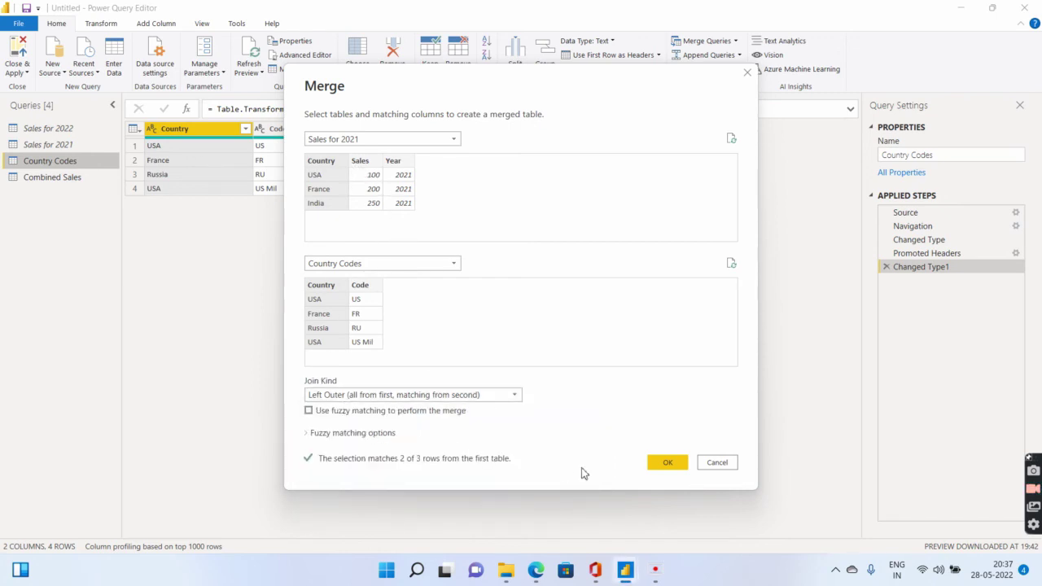
# Step: Create Merge1 and preview the matched code tables for USA, France and India, which is empty
pyautogui.click(661, 462)
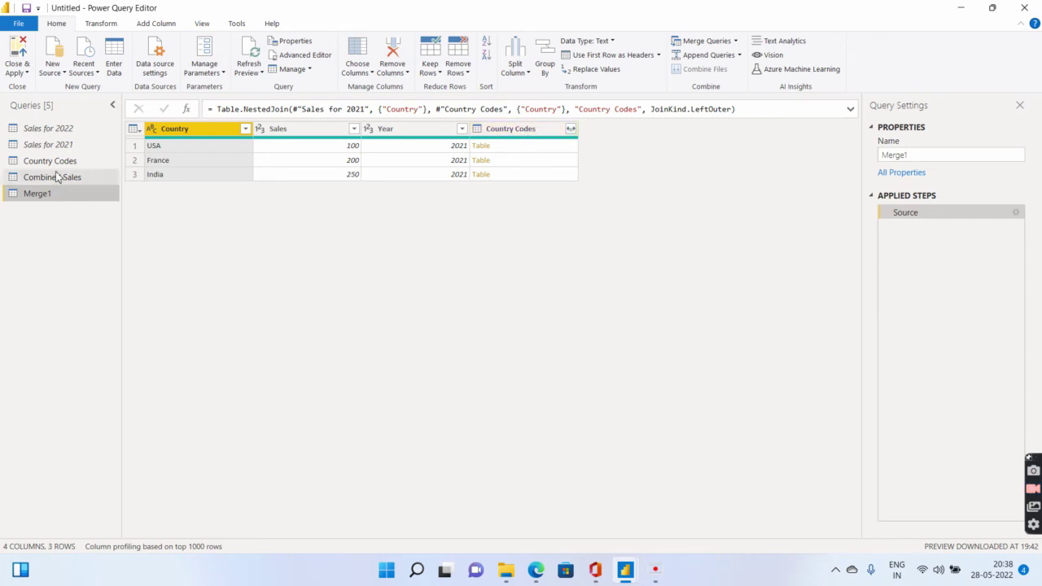
pyautogui.click(518, 151)
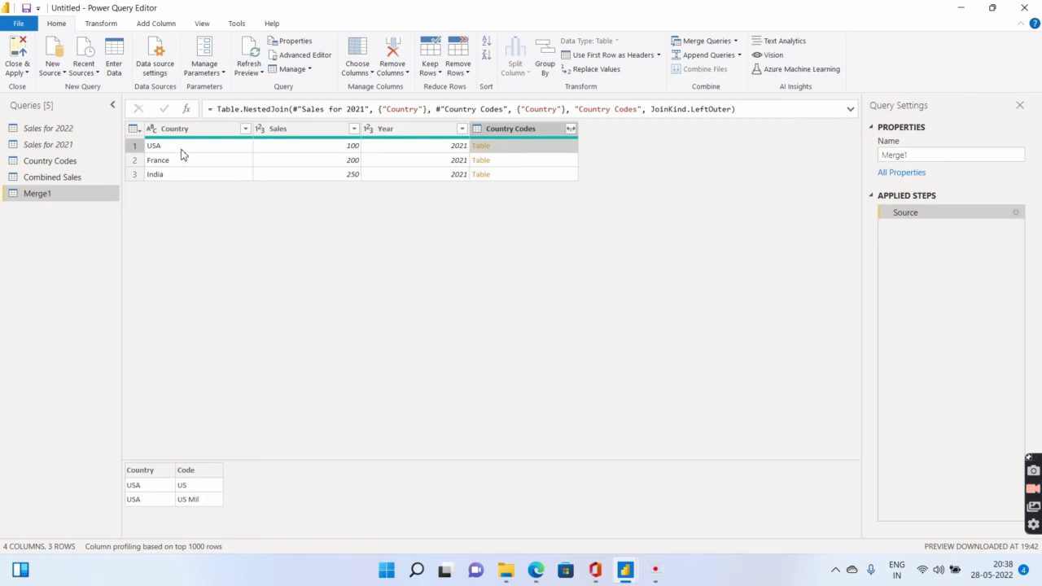
pyautogui.click(499, 166)
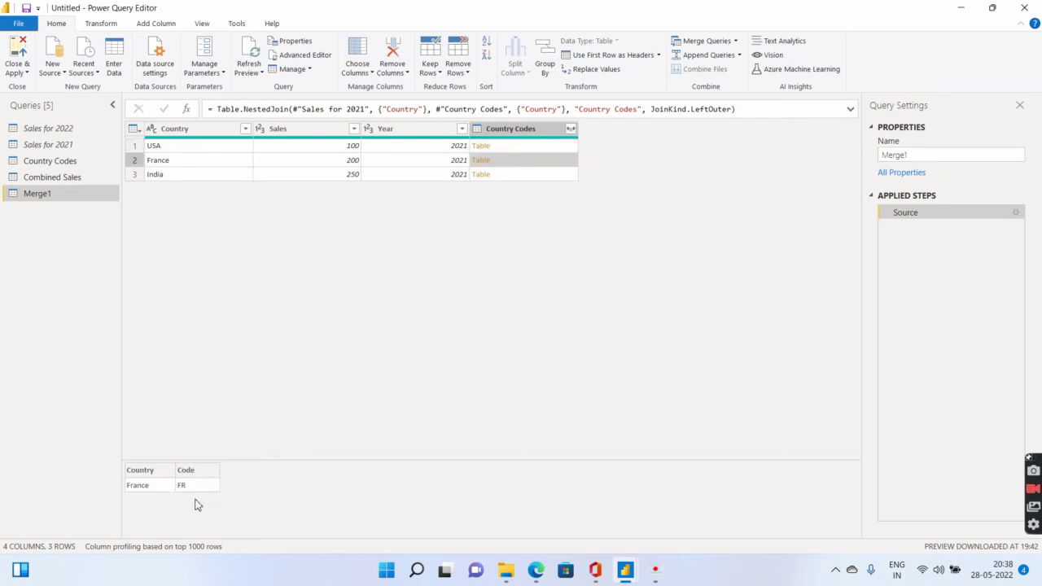
pyautogui.click(508, 174)
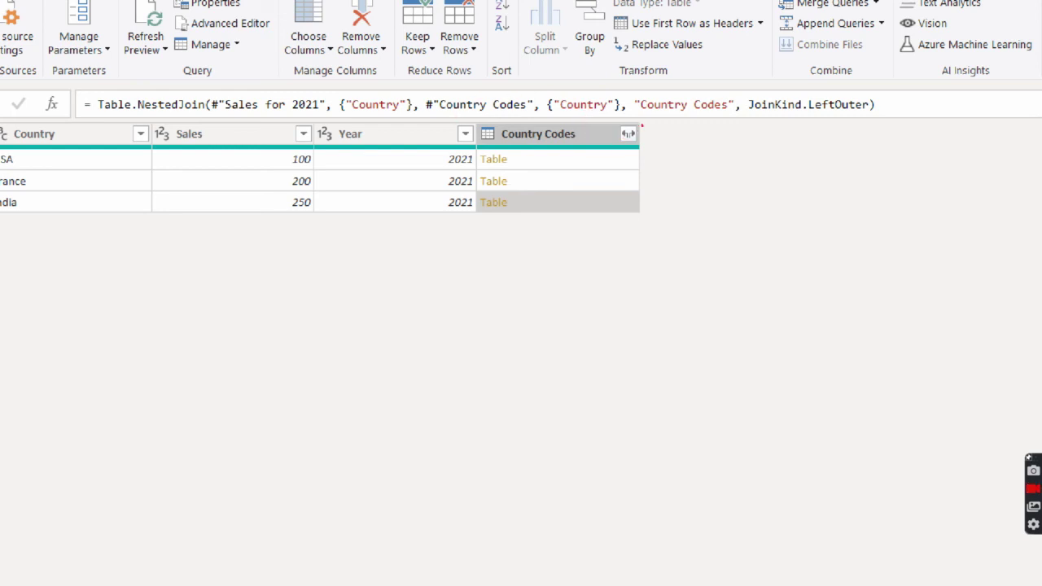
pyautogui.moveTo(604, 138)
pyautogui.mouseDown()
pyautogui.moveTo(639, 149)
pyautogui.moveTo(644, 126)
pyautogui.mouseUp()
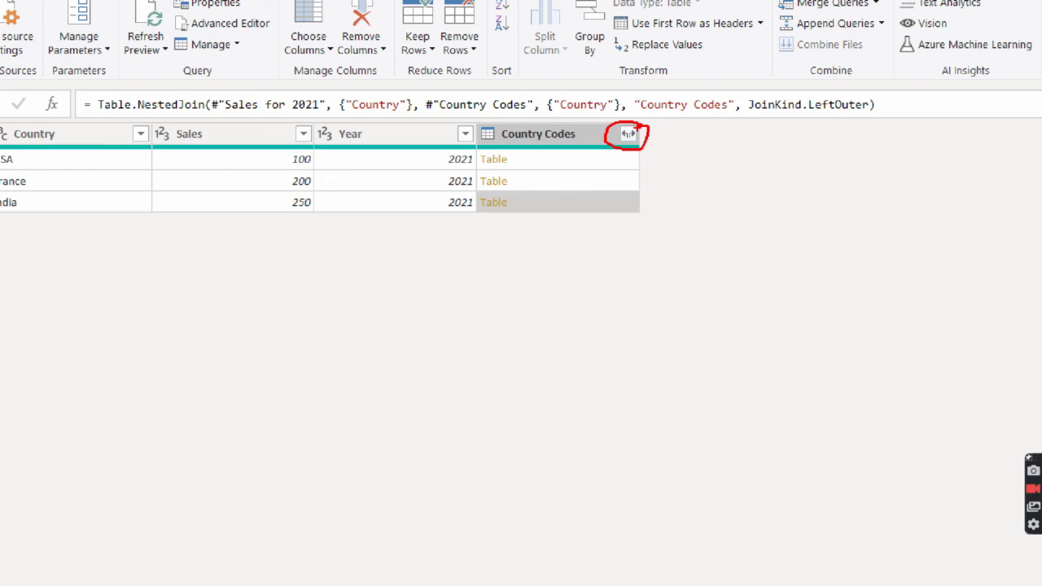
# Step: Expand Country Codes with only Code checked, giving US, US Mil, FR and null
pyautogui.click(627, 133)
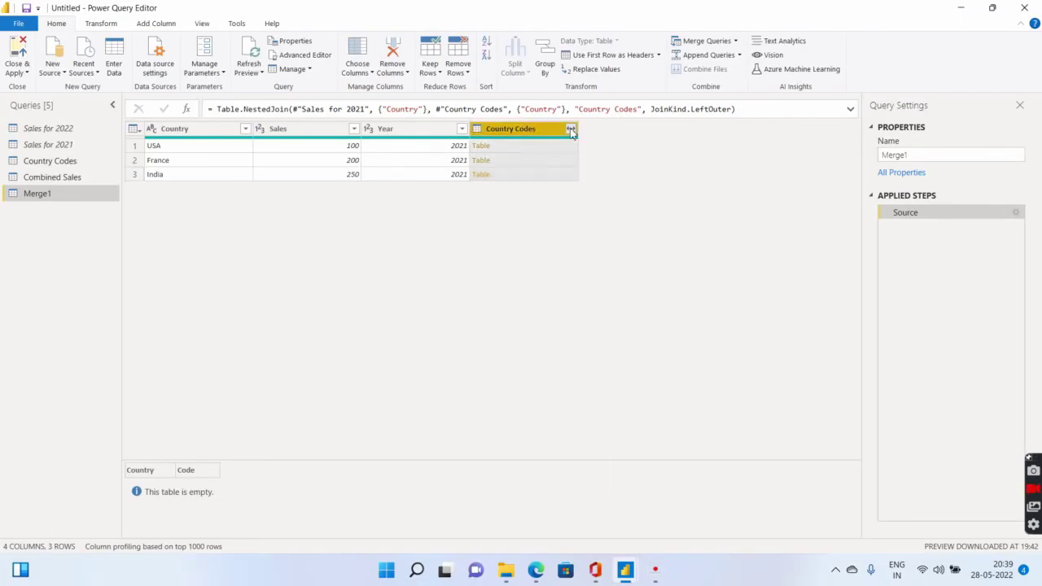
pyautogui.click(572, 130)
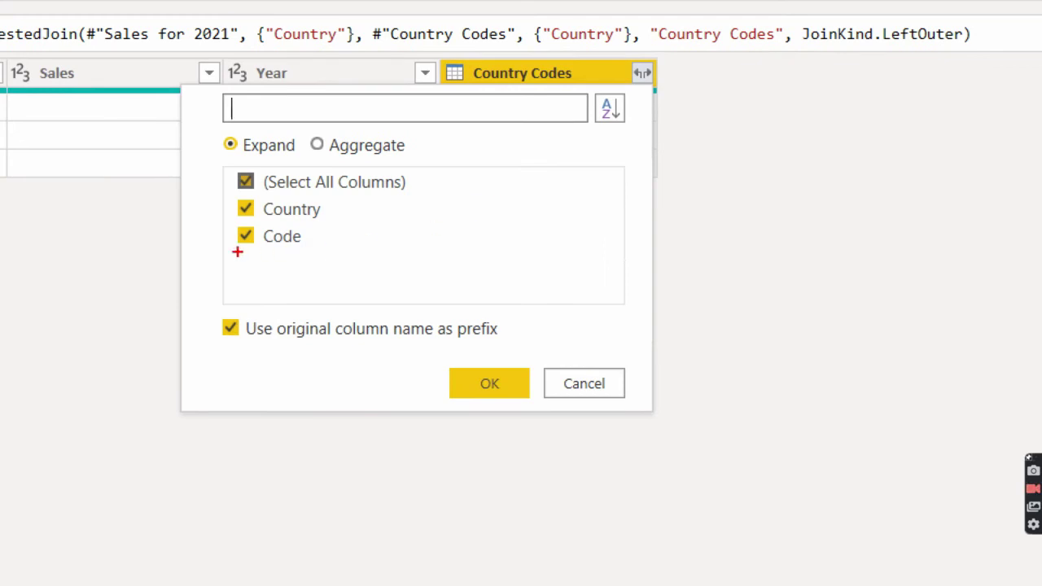
pyautogui.click(245, 208)
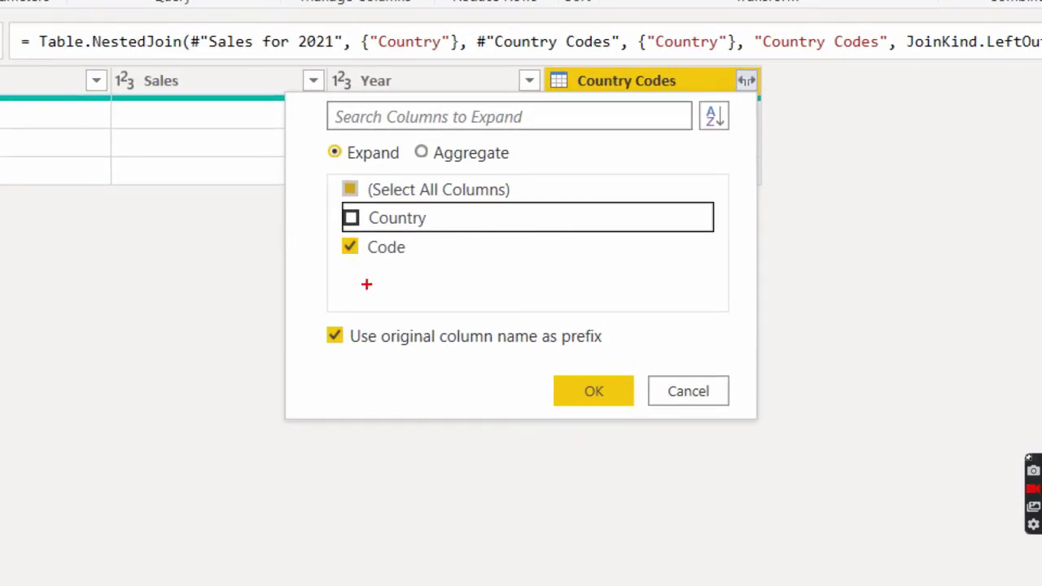
pyautogui.moveTo(345, 254); pyautogui.dragTo(406, 254)
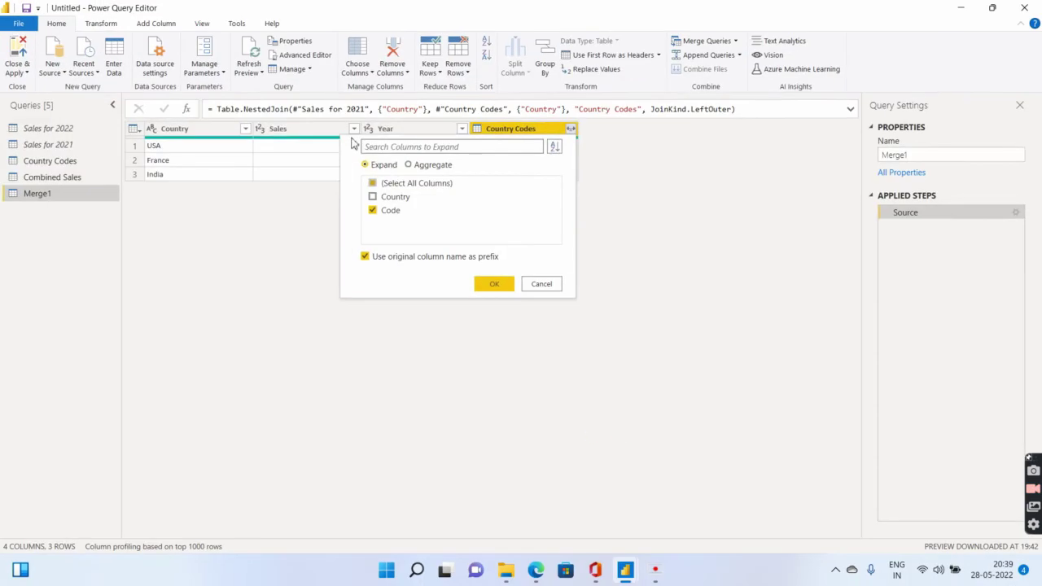
pyautogui.click(491, 285)
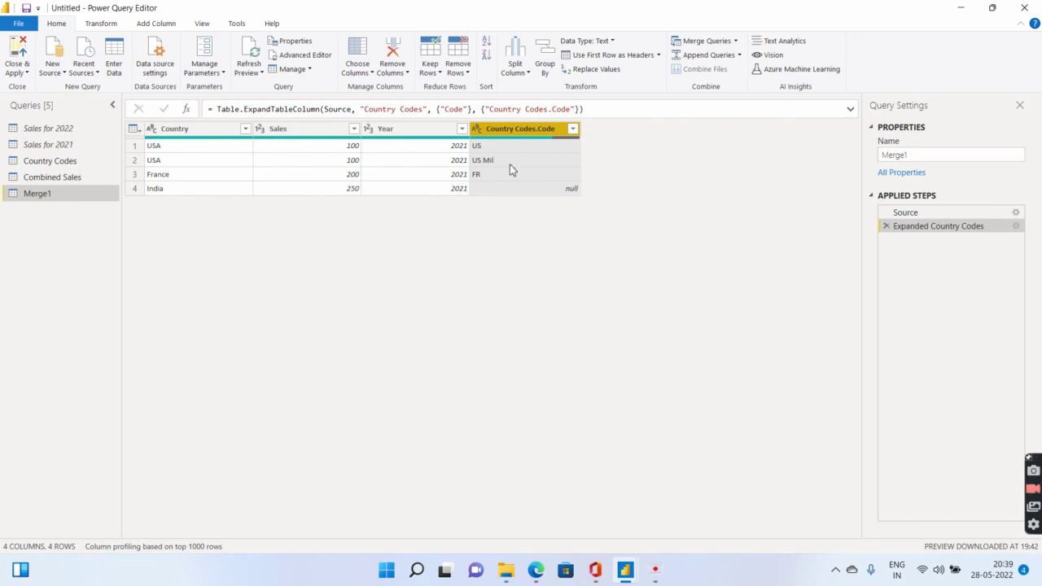
# Step: Rename the Country Codes.Code column to 'Country Codes', dropping the .Code suffix
pyautogui.moveTo(524, 139)
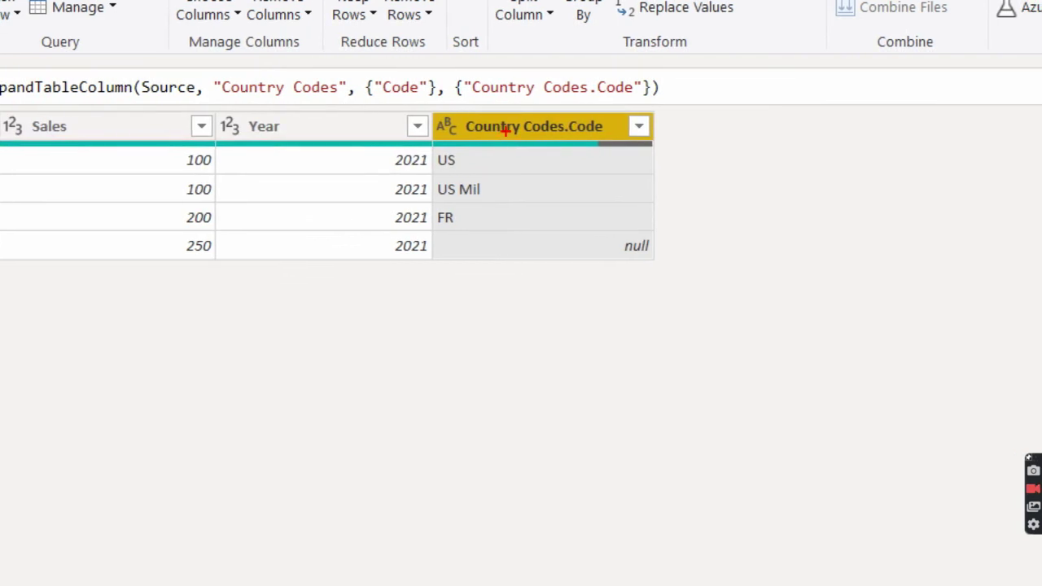
pyautogui.moveTo(469, 137); pyautogui.dragTo(555, 138)
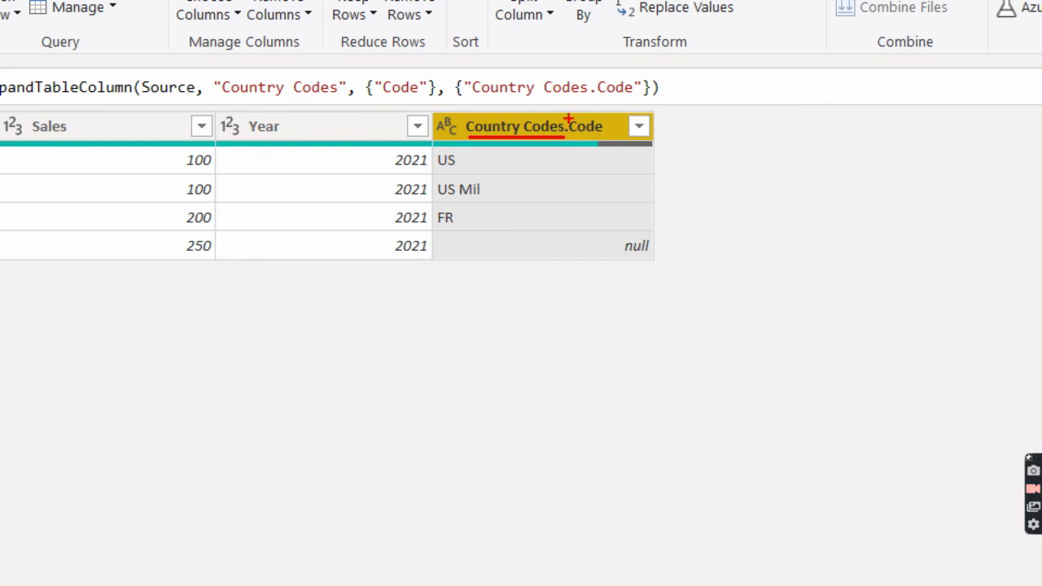
pyautogui.moveTo(573, 114); pyautogui.dragTo(602, 113)
pyautogui.doubleClick(490, 134)
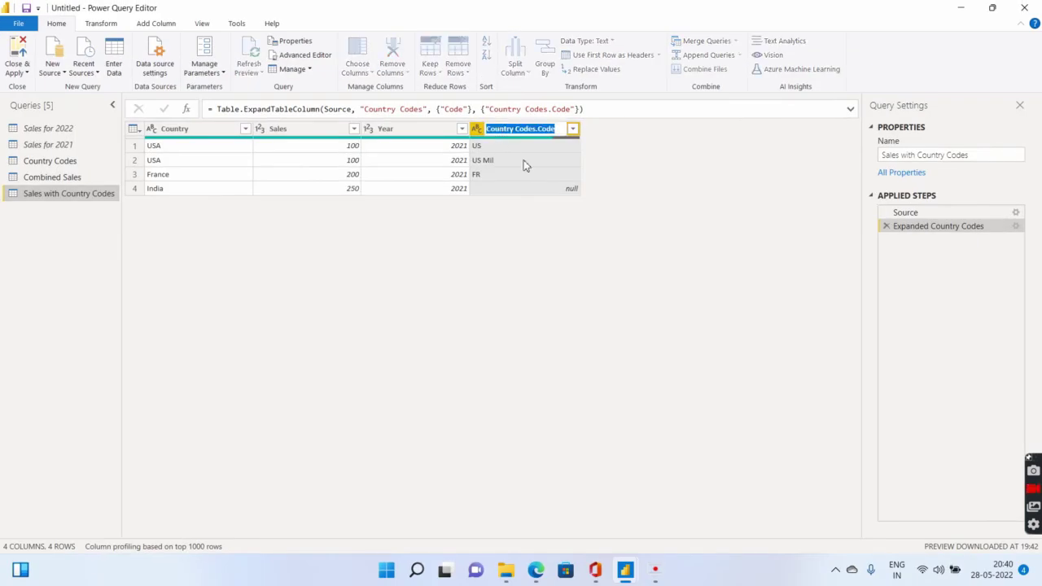
pyautogui.write('Coun')
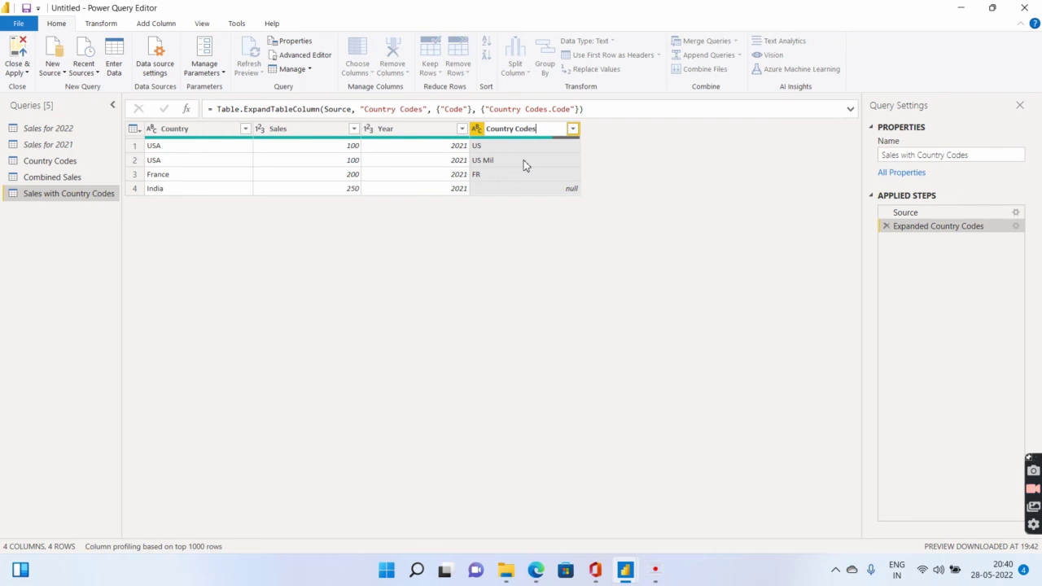
pyautogui.press('Return')
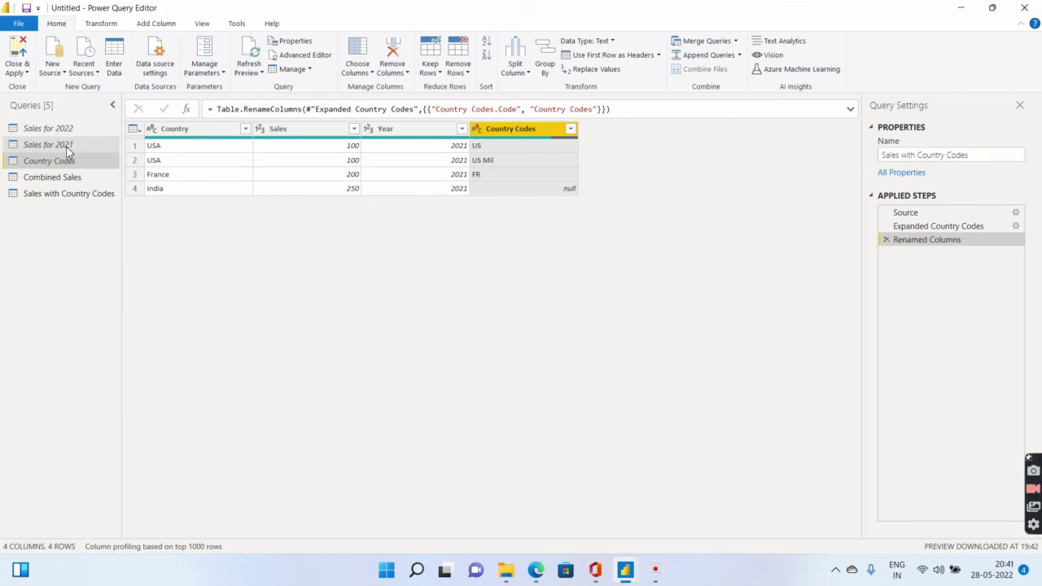
pyautogui.click(536, 570)
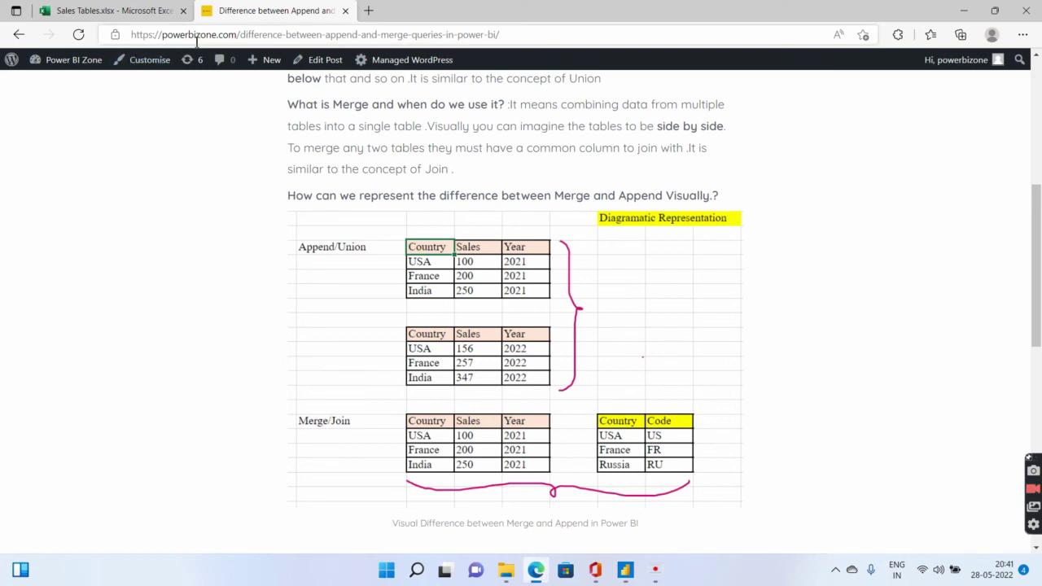
# Step: Scroll the Edge article up to its title, 'Difference between Append and Merge queries in Power Bi'
pyautogui.scroll(1, 228, 228)
pyautogui.scroll(4, 228, 227)
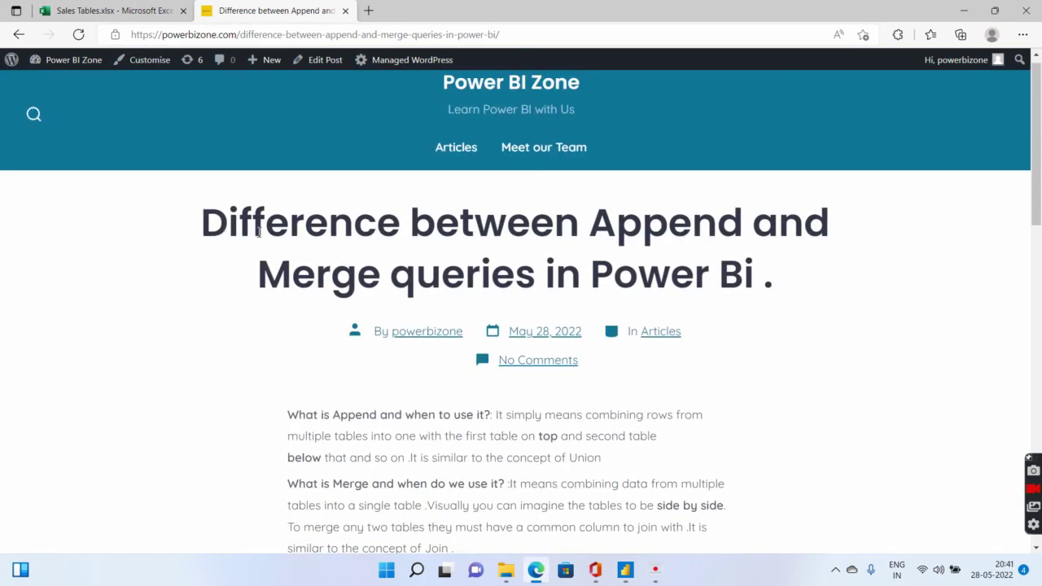